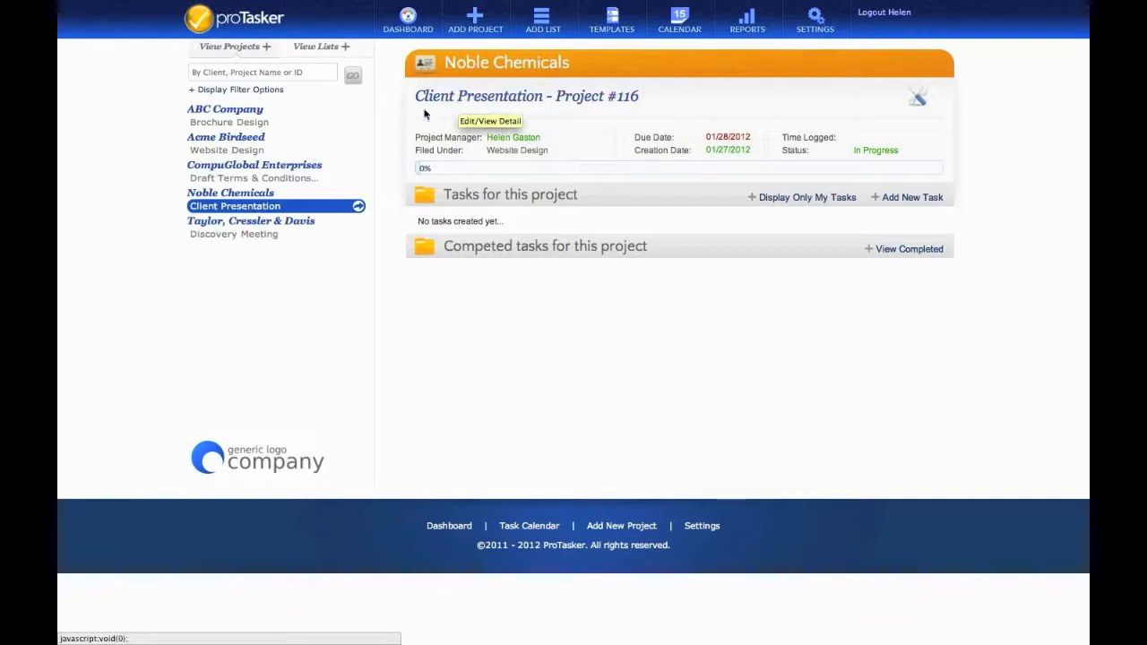
# Start a new task named "Contract First Draft" in the Client Presentation project
pyautogui.click(930, 200)
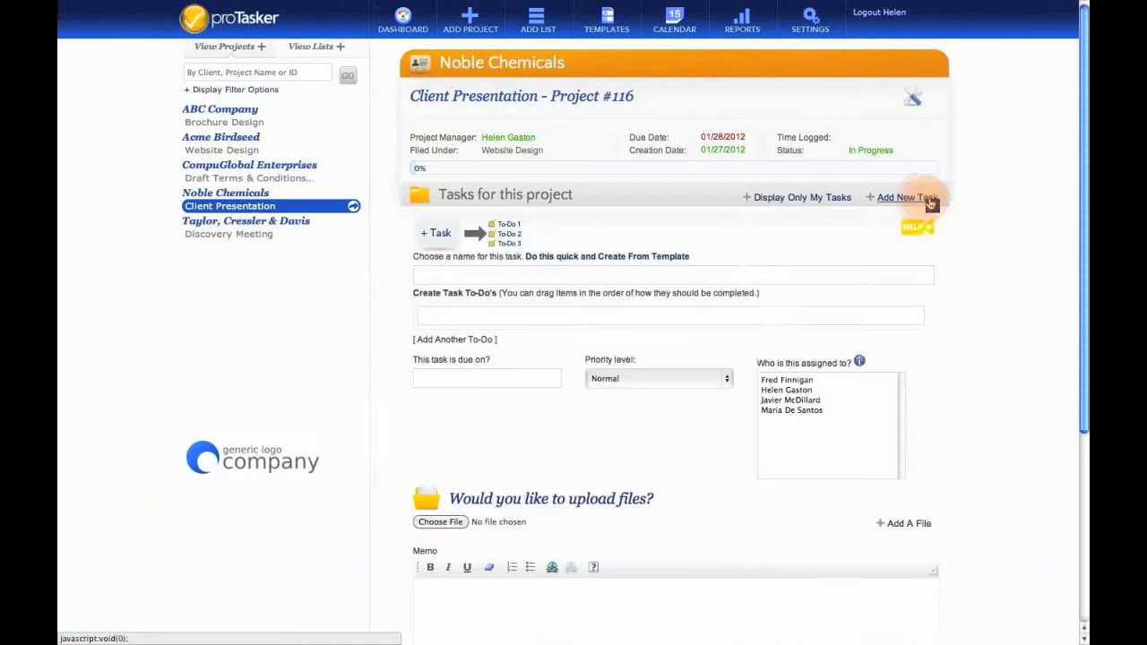
pyautogui.click(481, 275)
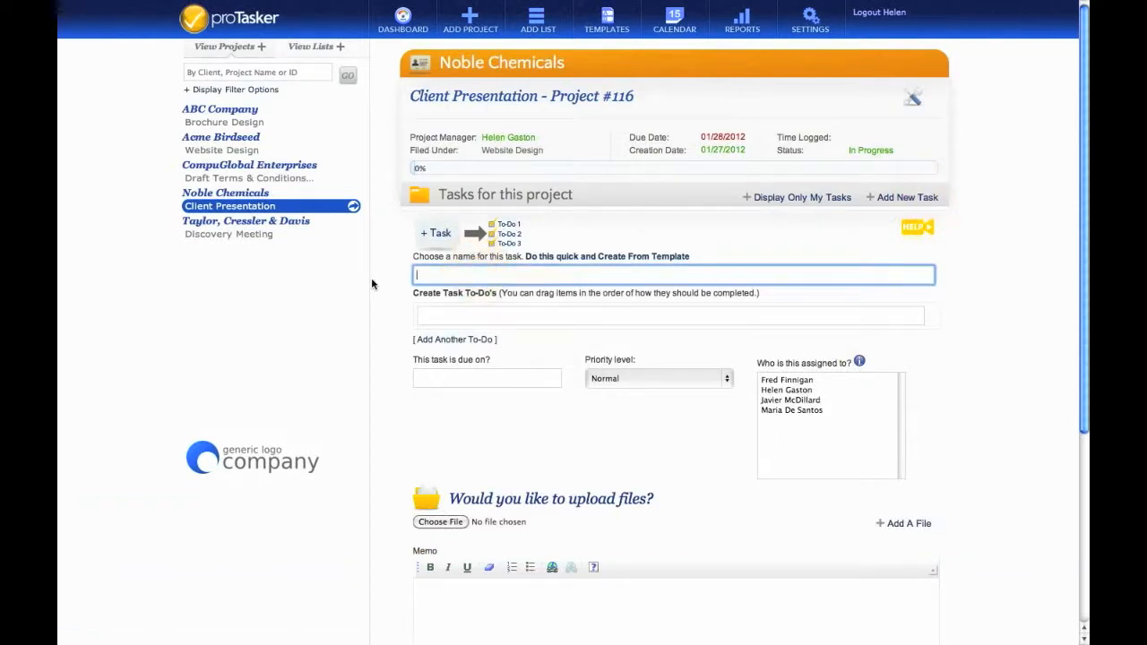
pyautogui.write('Co')
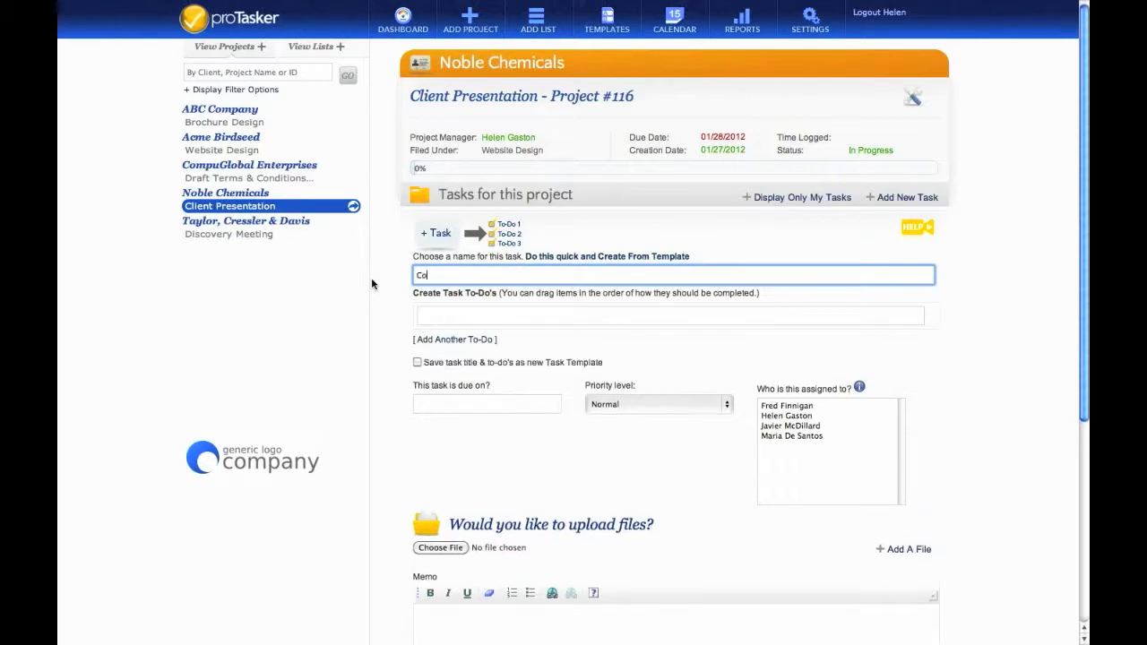
pyautogui.write('ntract First Draft')
# Add the to-dos "Create terms and conditions" and "Structure fabrication specs", placing the fabrication specs first
pyautogui.press('Tab')
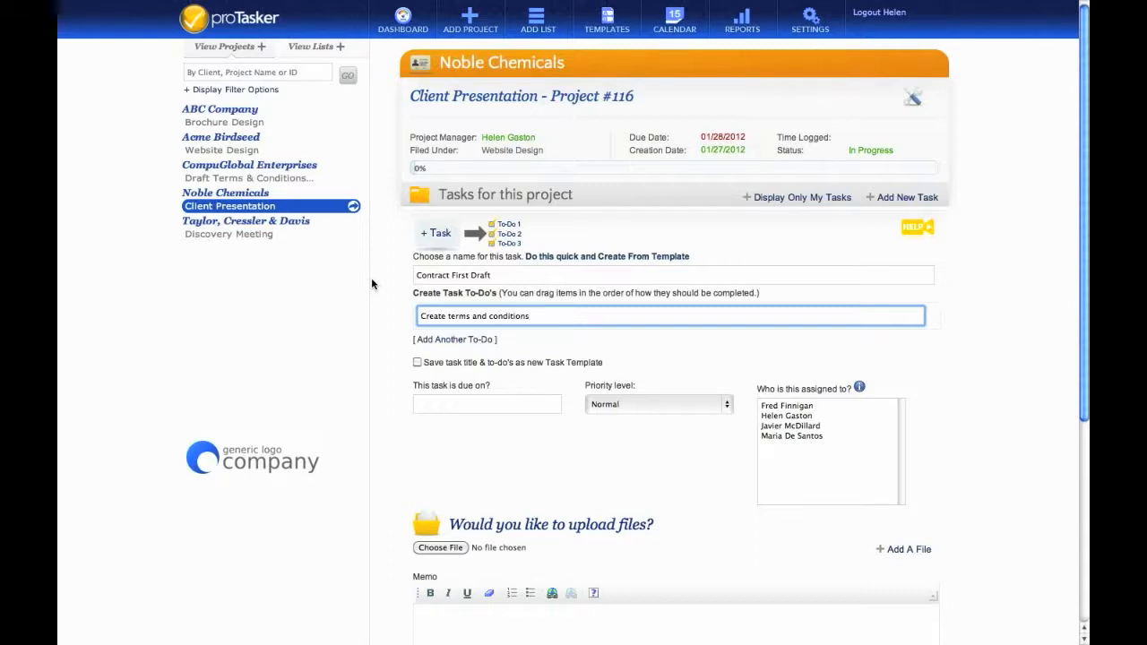
pyautogui.press('Return')
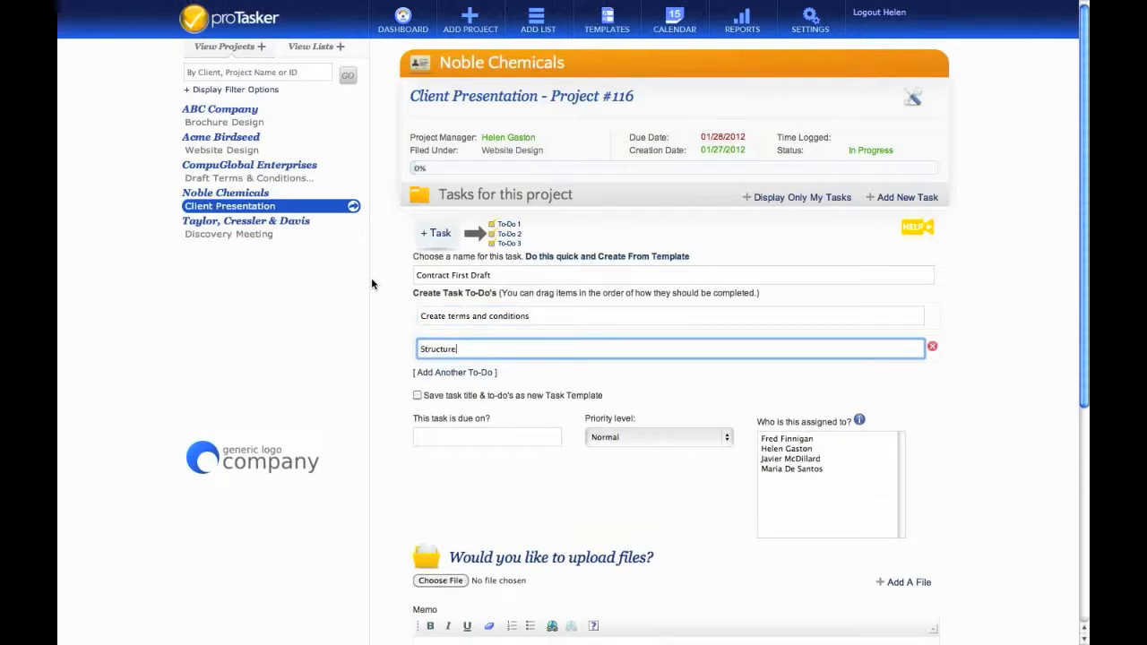
pyautogui.write('Structure fabrication specs')
pyautogui.moveTo(564, 340); pyautogui.dragTo(561, 321)
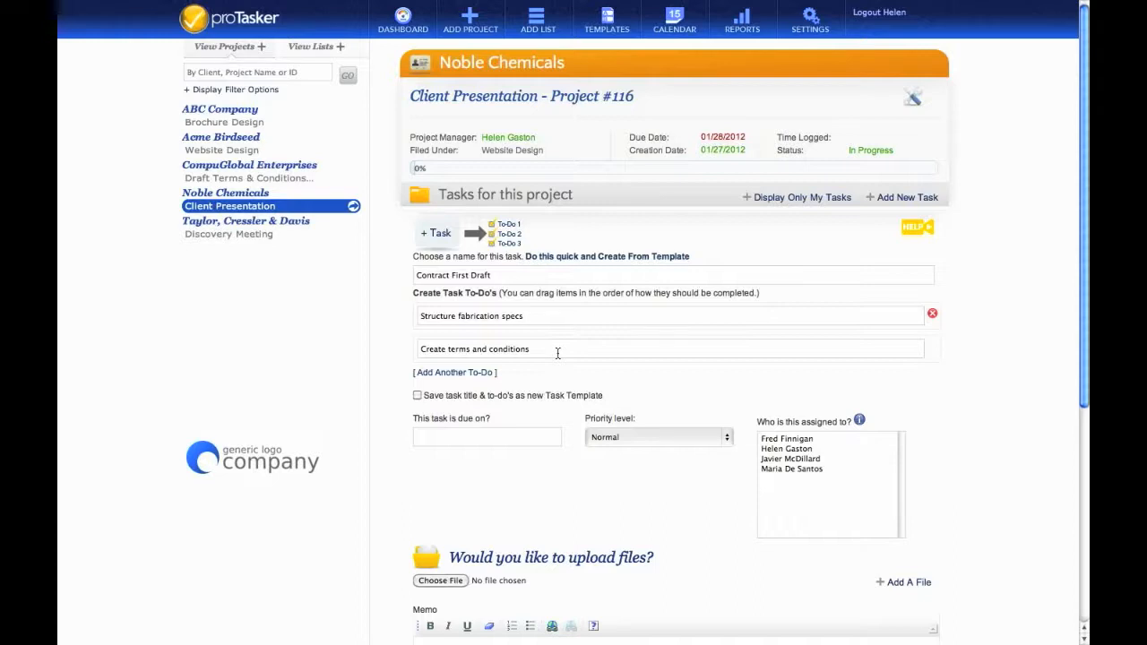
# Choose to save the task title and to-dos as a new task template, and set the due date to 2012-01-30
pyautogui.click(416, 395)
pyautogui.click(550, 436)
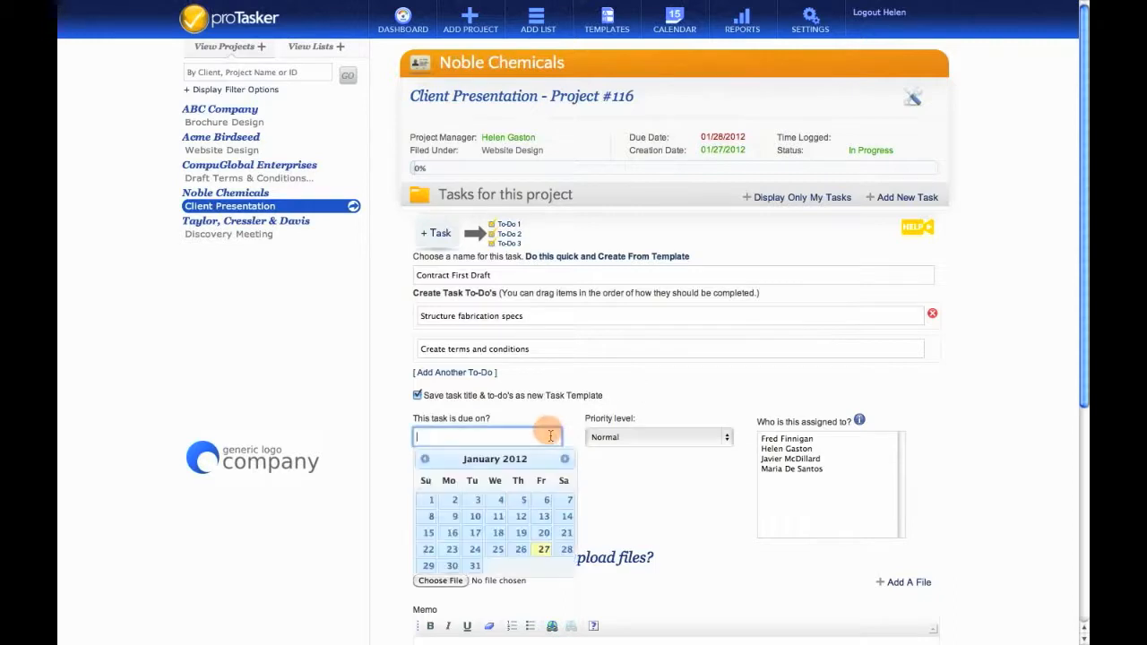
pyautogui.click(452, 566)
# Keep the priority level at Normal and assign the task to the first listed team member
pyautogui.click(656, 437)
pyautogui.click(655, 437)
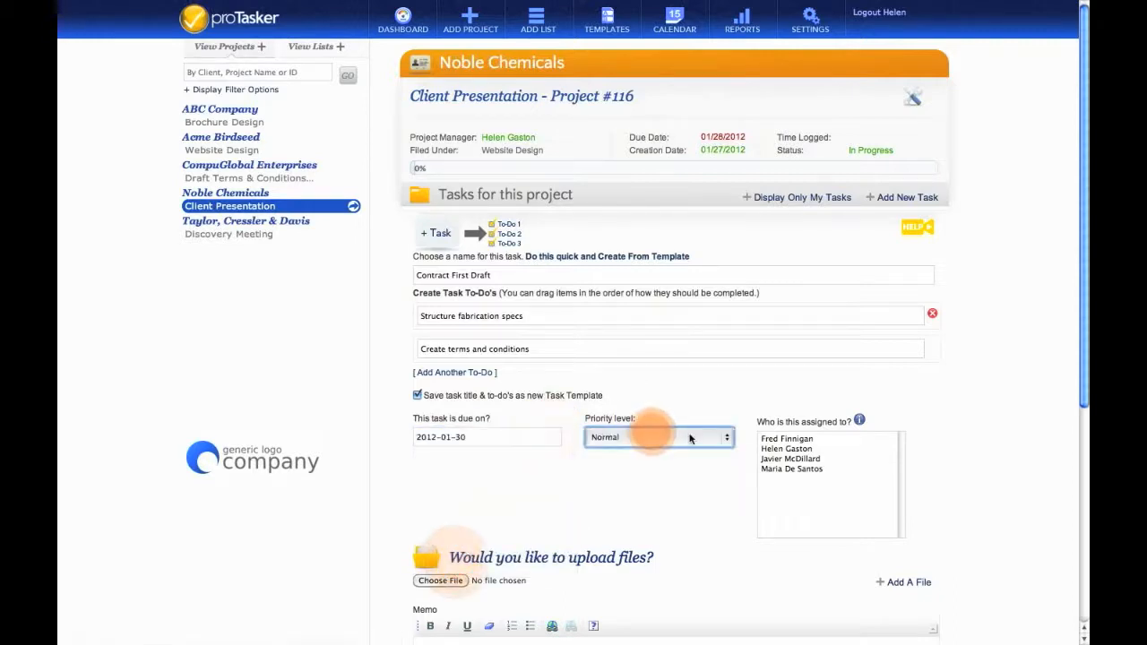
pyautogui.click(772, 439)
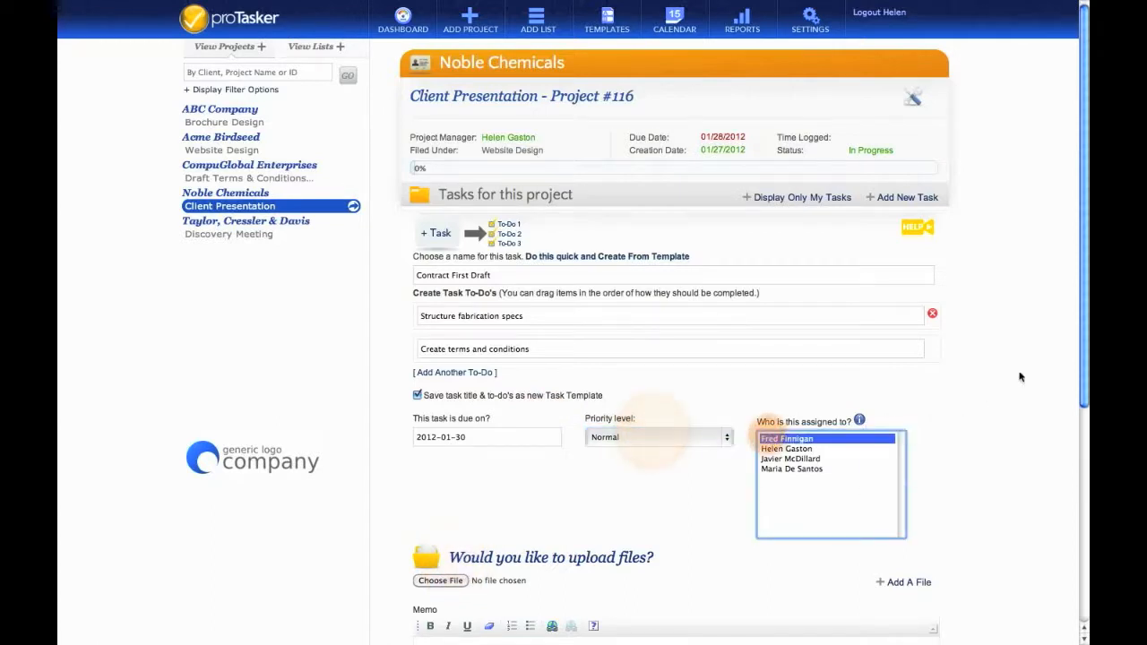
# Add an extra file upload row to the task and remove it again
pyautogui.moveTo(1084, 296); pyautogui.dragTo(1060, 518)
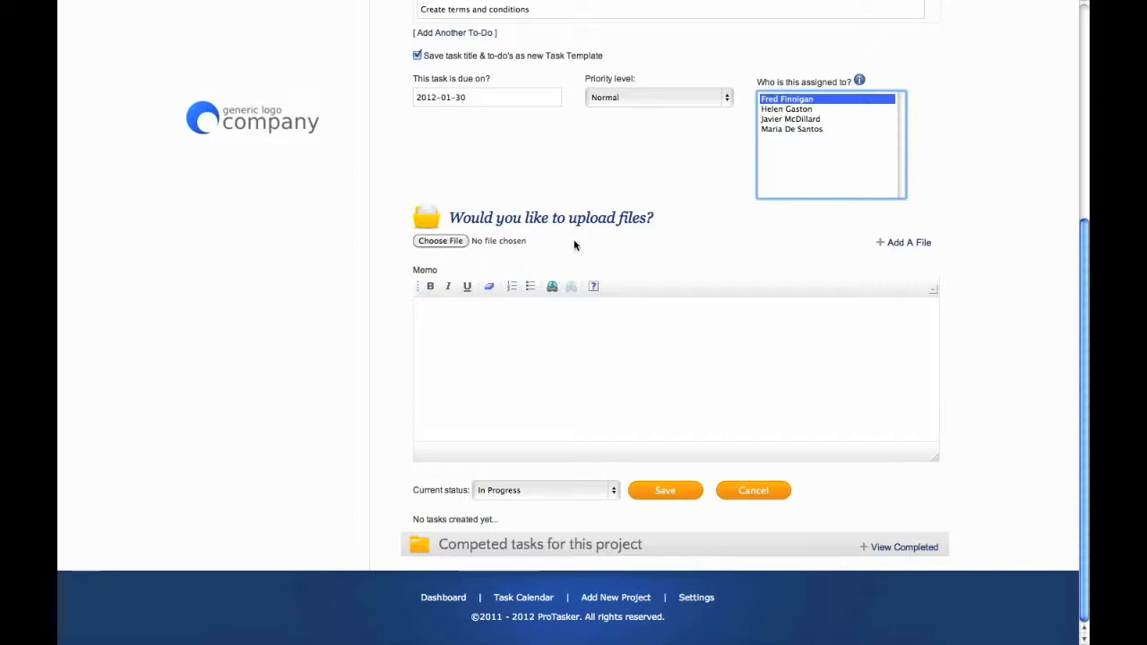
pyautogui.click(900, 243)
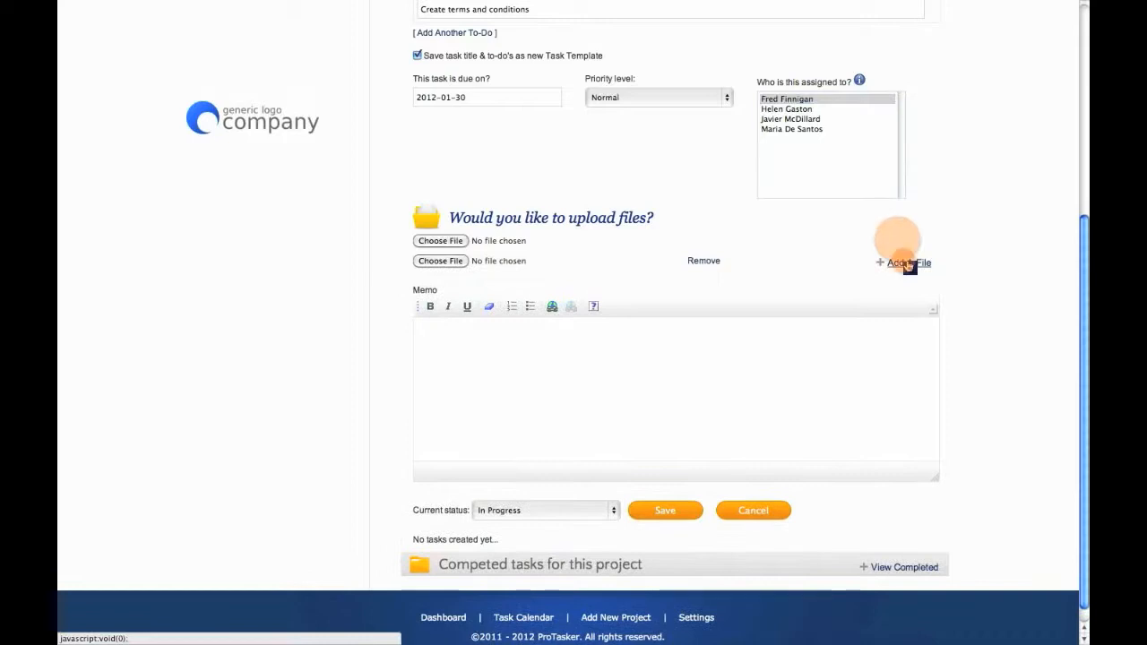
pyautogui.click(707, 261)
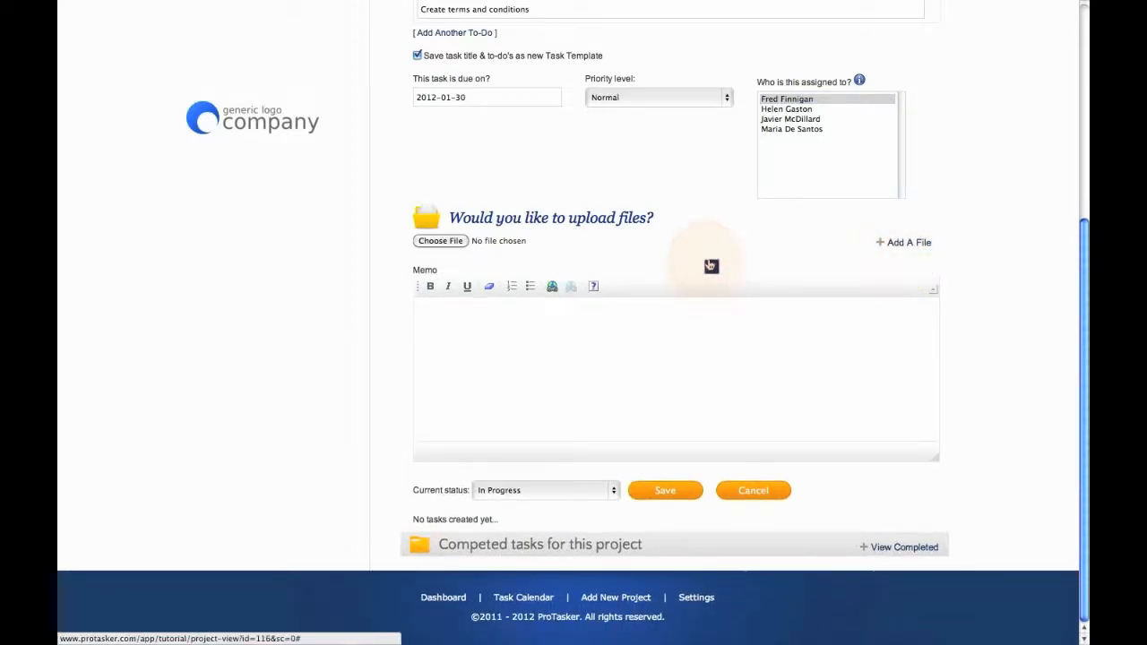
# Leave the memo empty, keep the current status at In Progress, and save the Contract First Draft task
pyautogui.click(693, 333)
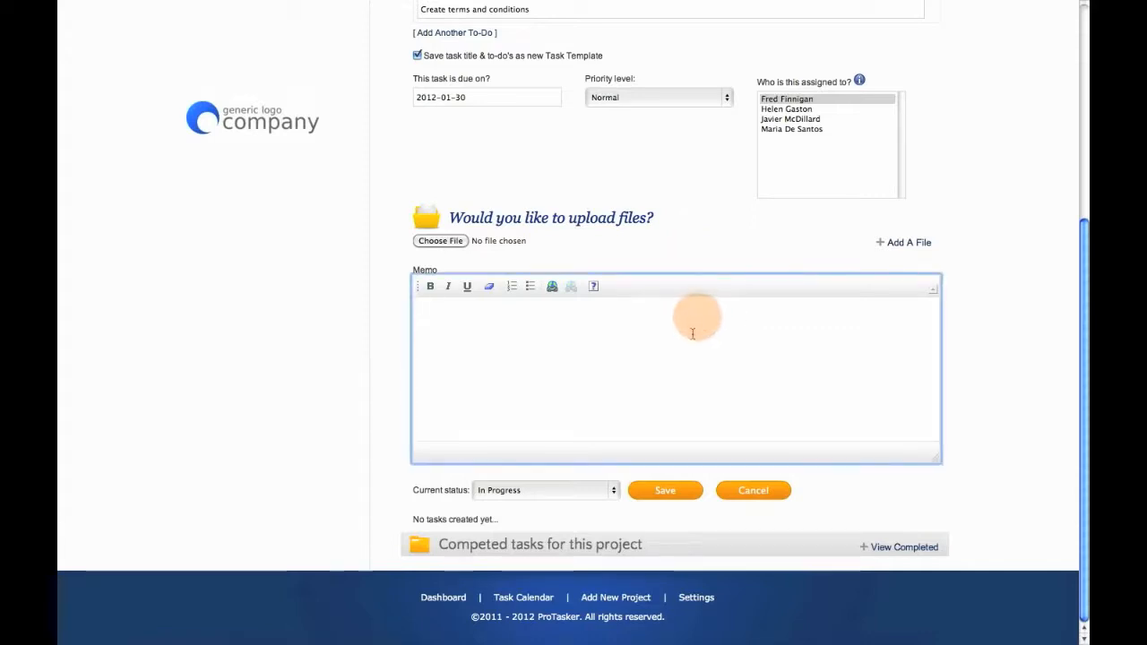
pyautogui.click(589, 490)
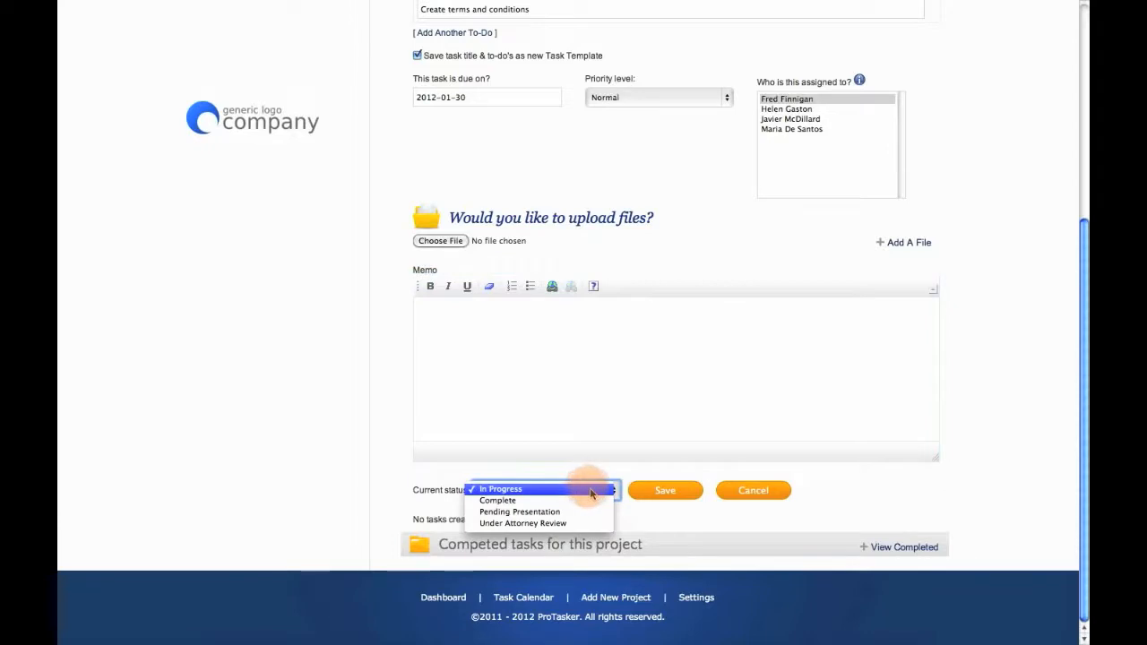
pyautogui.click(590, 489)
pyautogui.click(663, 491)
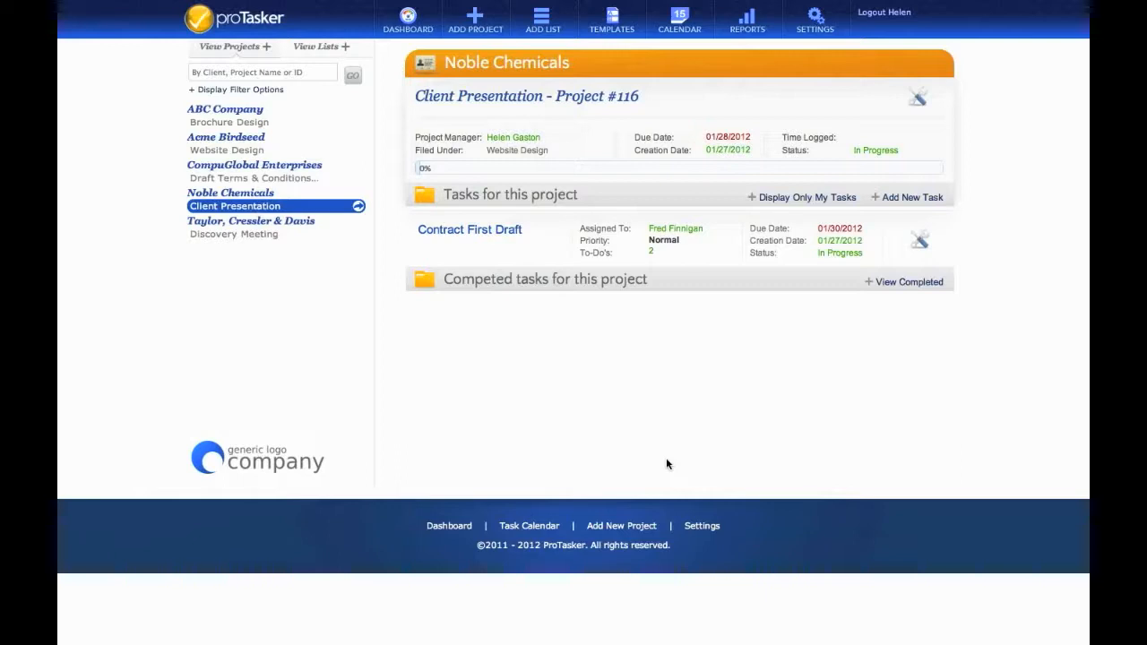
# Start another new task from the "Contact New Lead" template
pyautogui.click(945, 201)
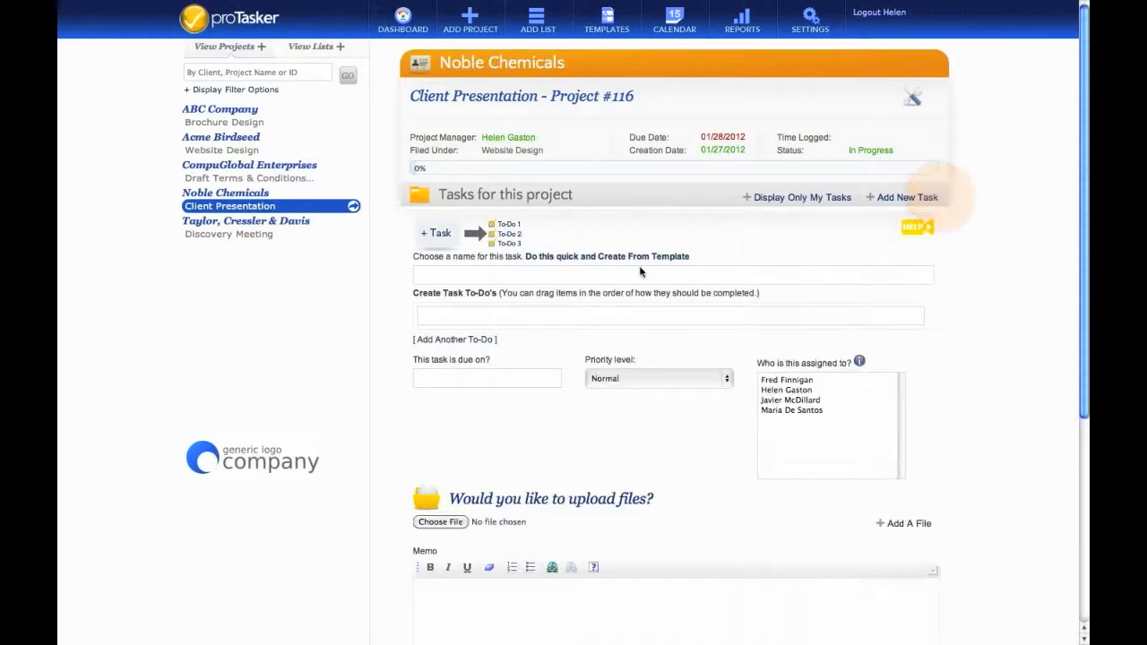
pyautogui.click(639, 258)
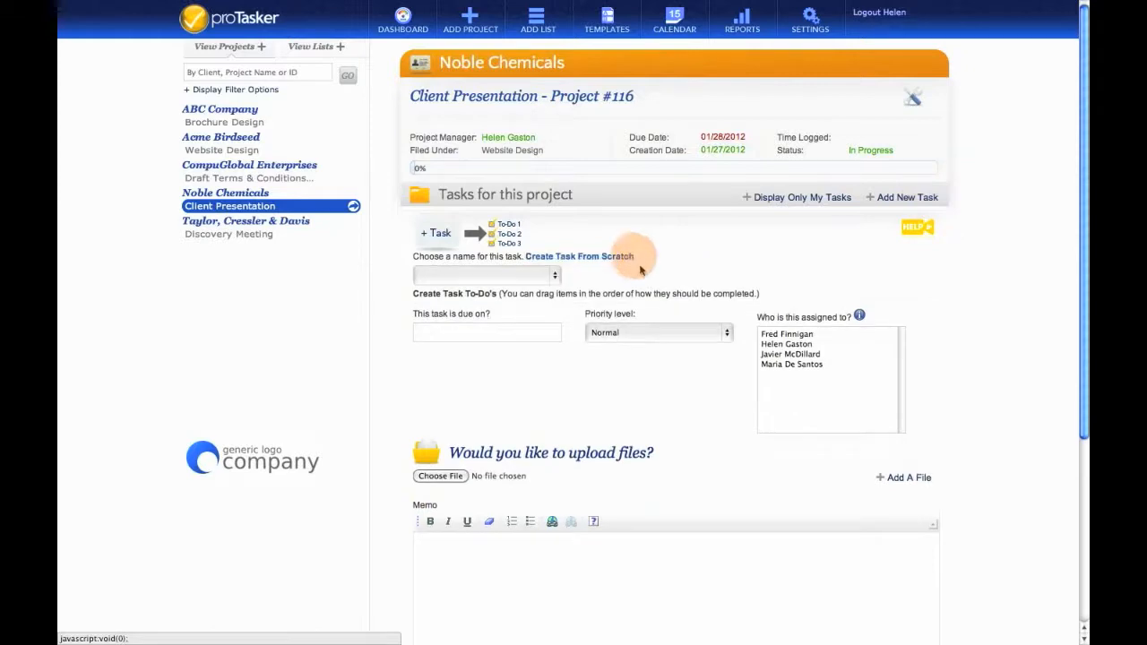
pyautogui.click(547, 274)
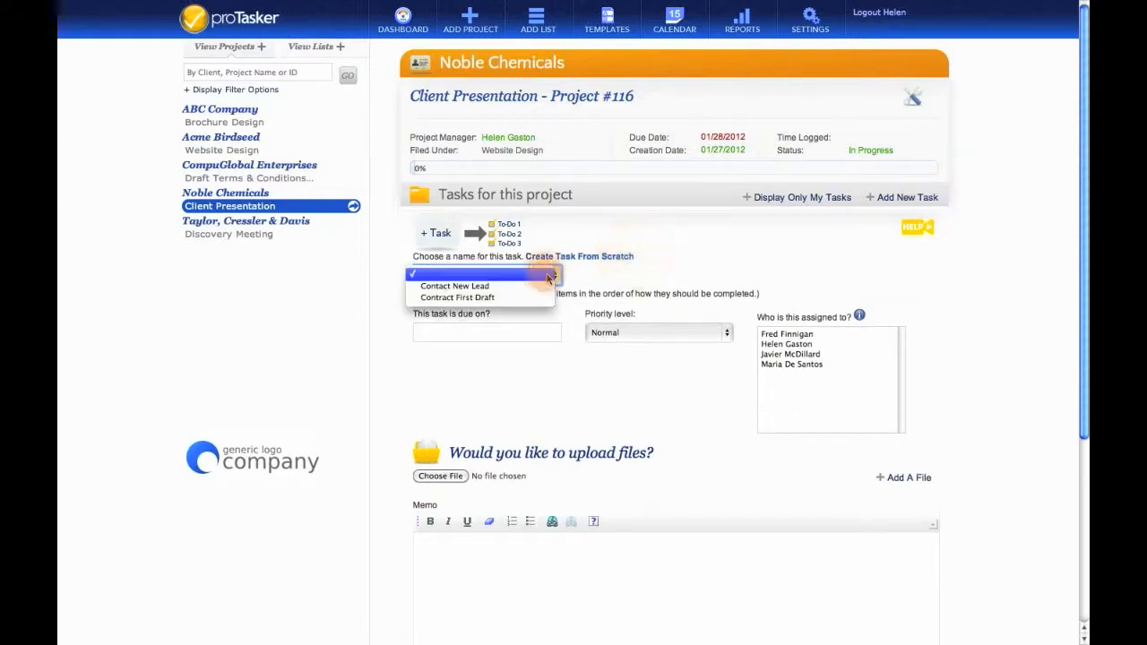
pyautogui.click(541, 287)
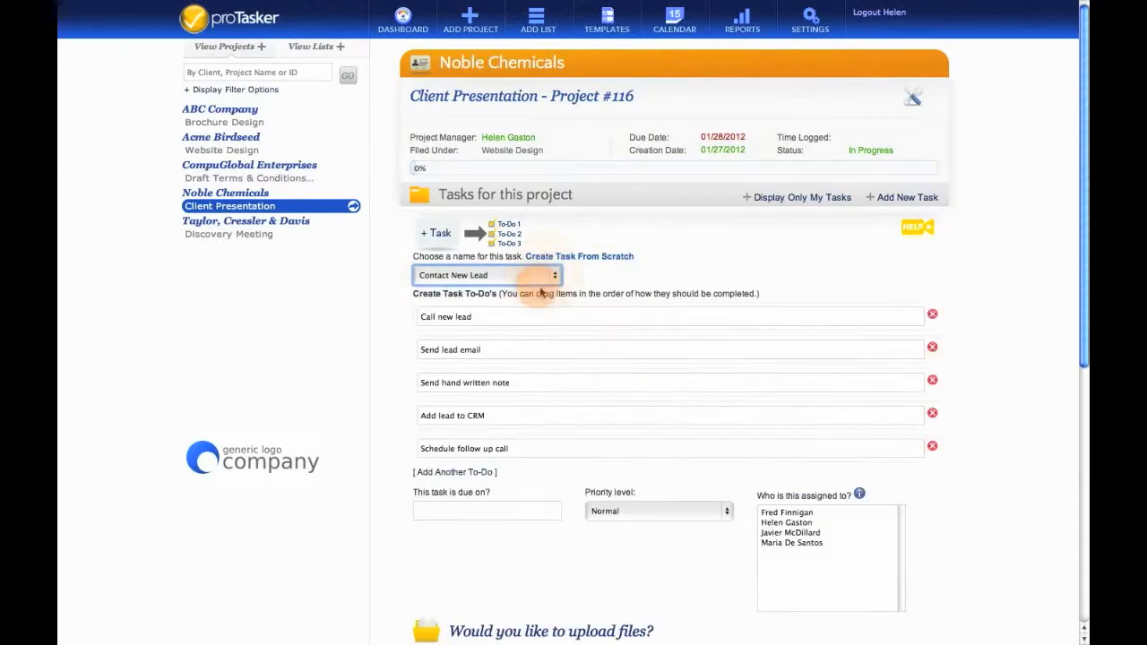
# Set the Contact New Lead task's due date to 2012-01-27, assign it to the second listed team member, and save it
pyautogui.scroll(-3, 1087, 283)
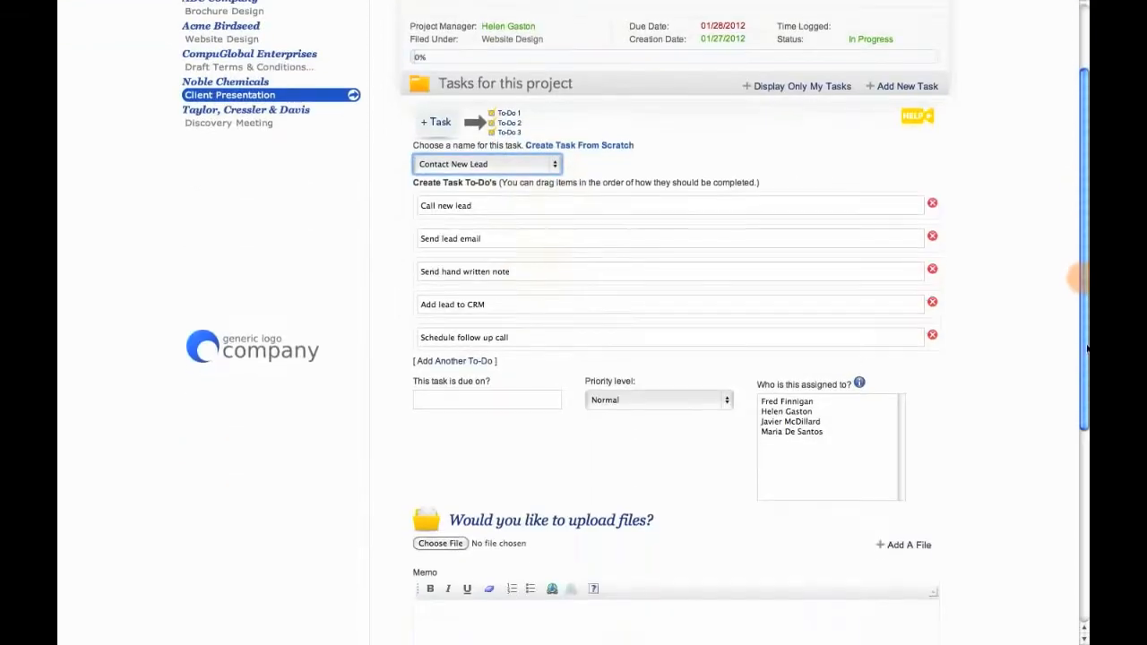
pyautogui.click(490, 400)
pyautogui.click(543, 512)
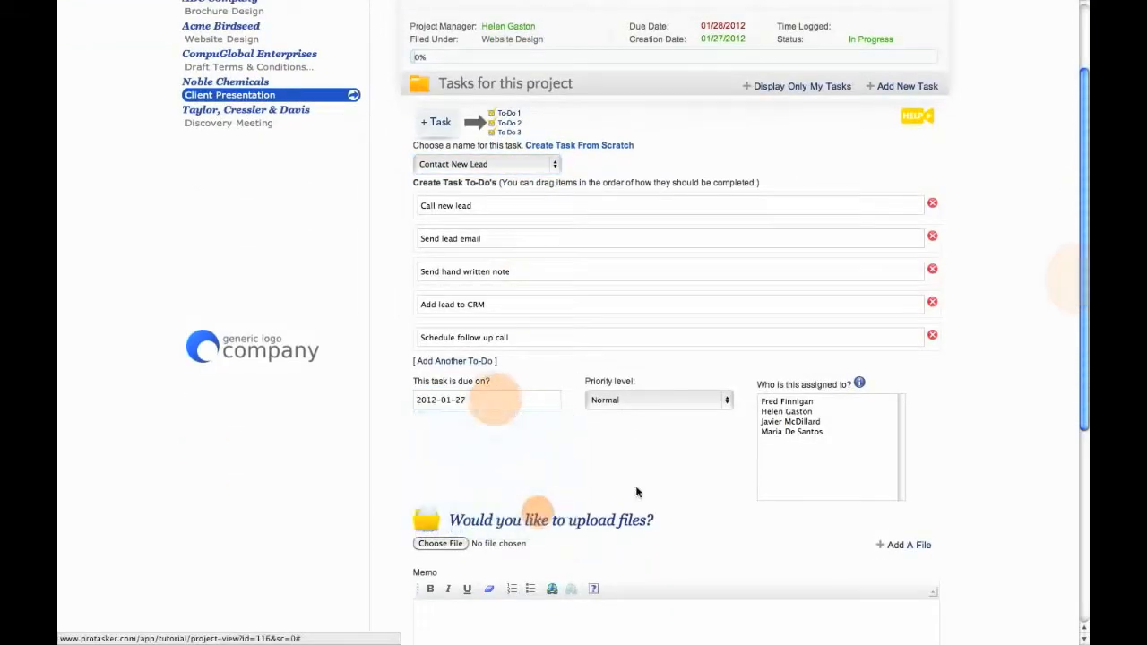
pyautogui.click(789, 412)
pyautogui.moveTo(1083, 371); pyautogui.dragTo(1082, 498)
pyautogui.click(679, 575)
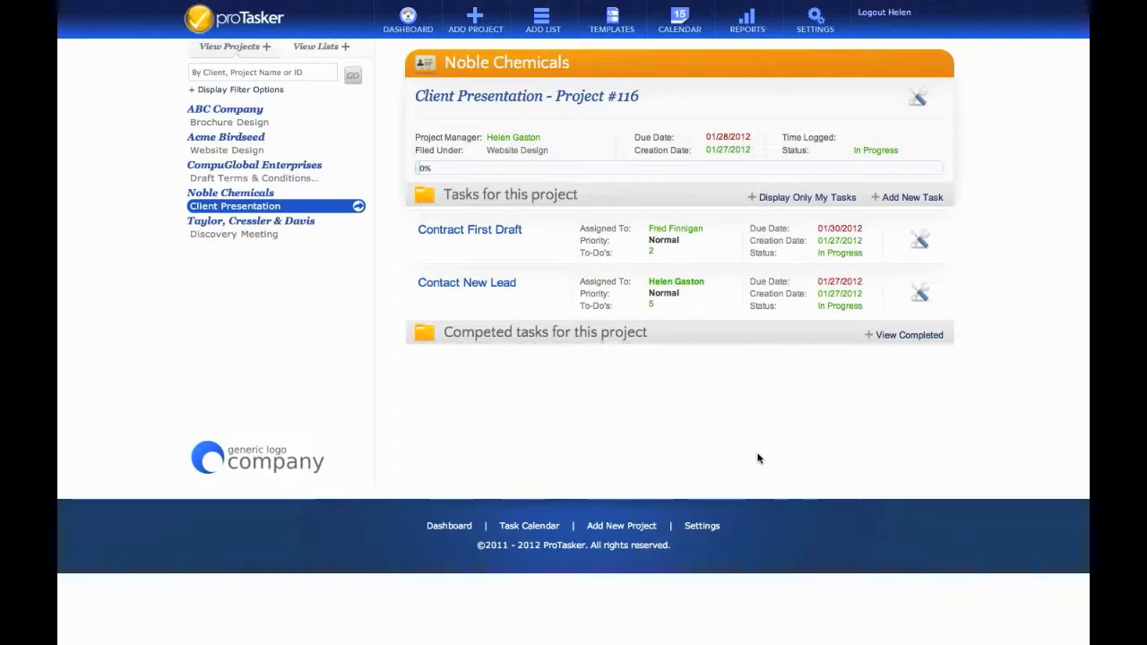
# View only your own tasks for the project, then switch back to displaying all users' tasks
pyautogui.click(837, 197)
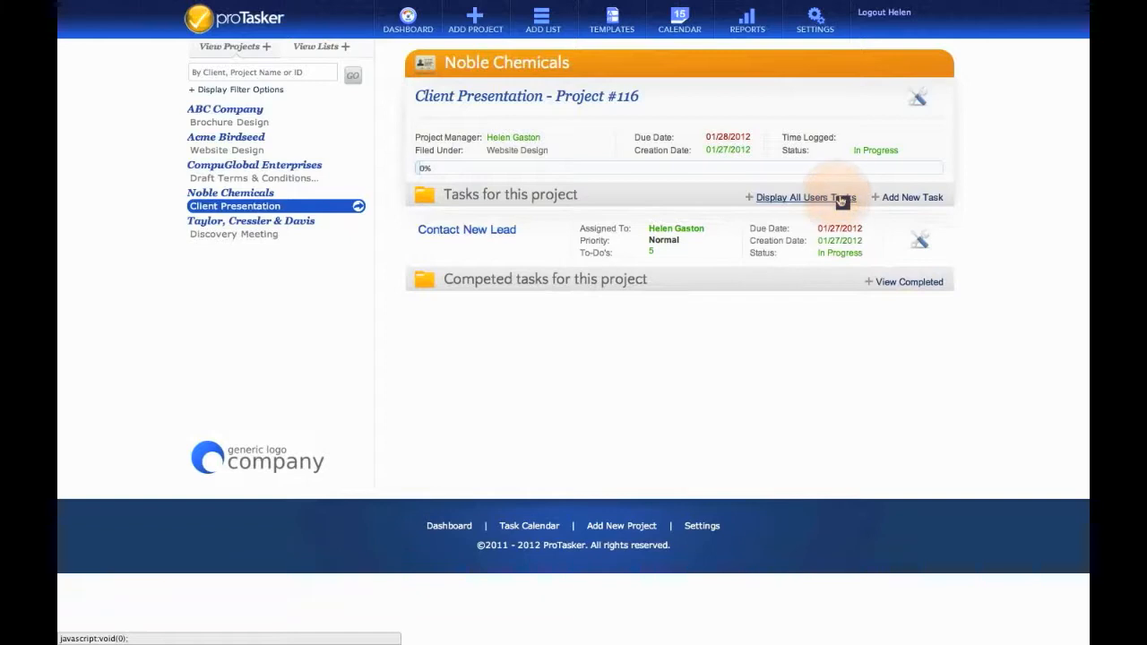
pyautogui.click(841, 198)
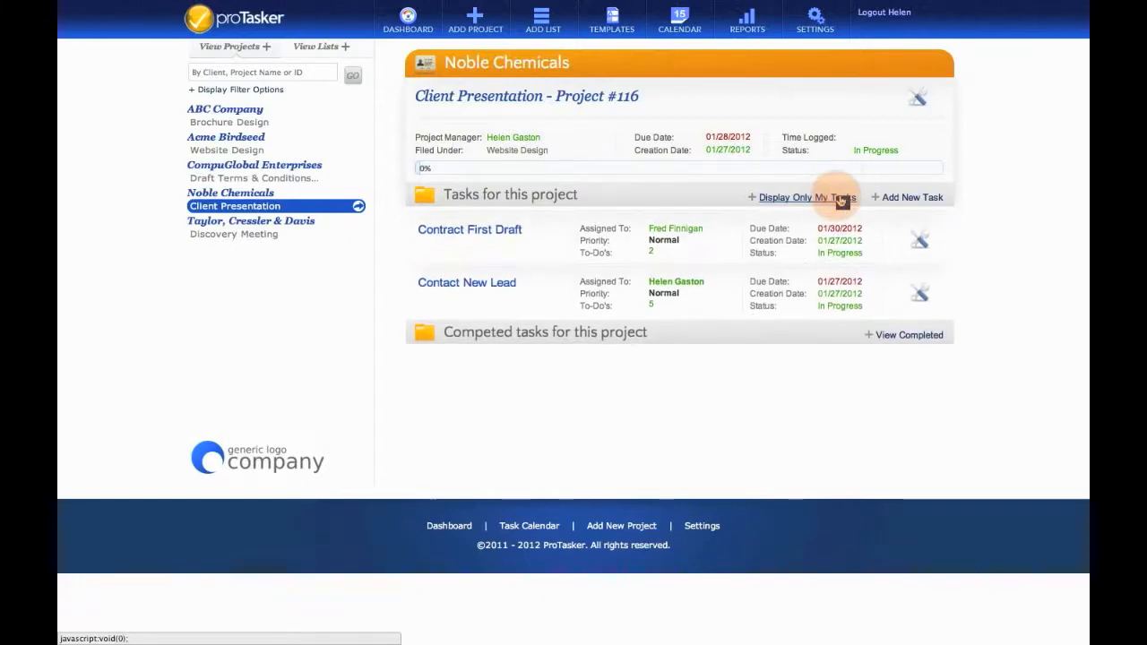
# Mark the "Call new lead" and "Send lead email" to-dos of the Contact New Lead task complete and save
pyautogui.click(501, 285)
pyautogui.moveTo(1078, 225); pyautogui.dragTo(1080, 351)
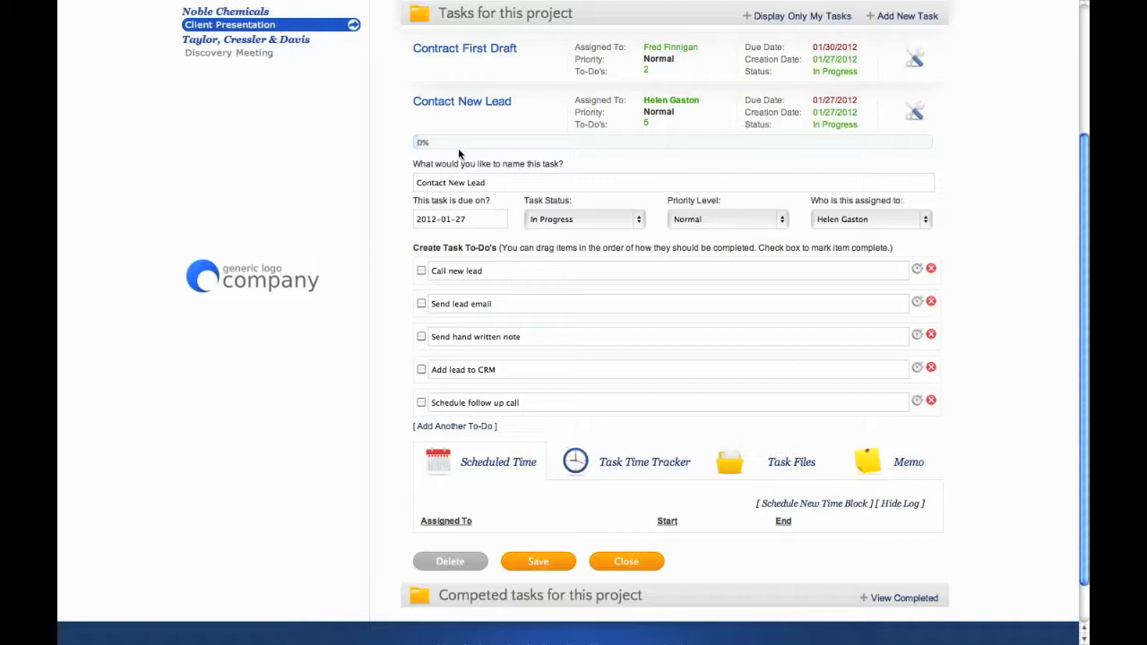
pyautogui.click(421, 271)
pyautogui.click(421, 304)
pyautogui.click(547, 560)
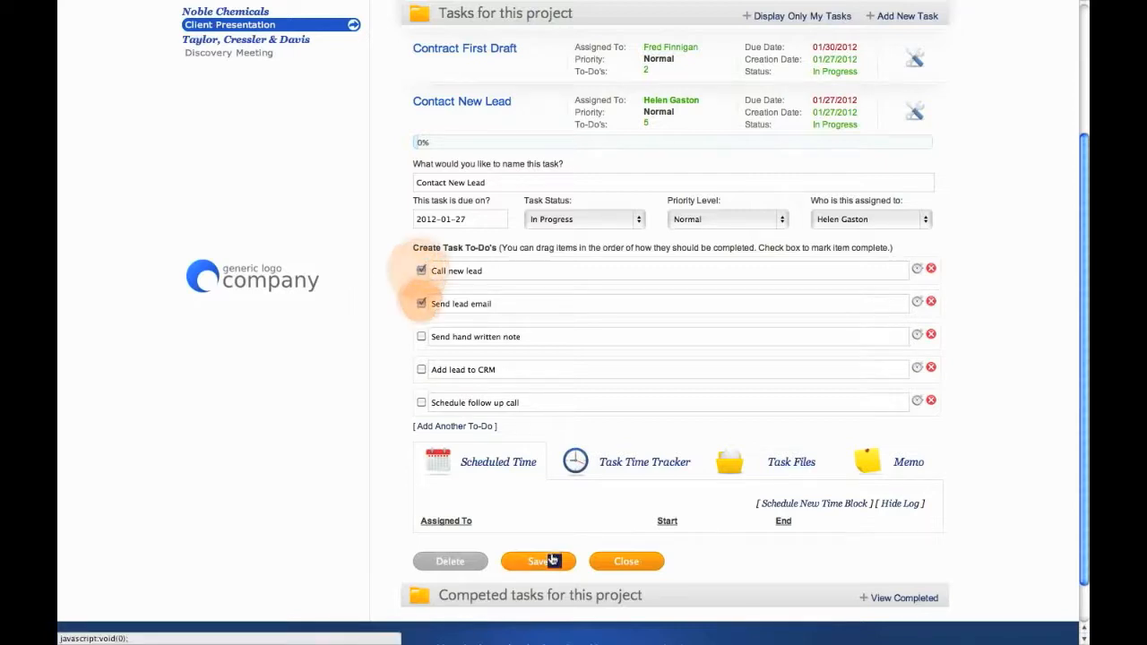
# Mark Contact New Lead's "Send hand written note" to-do complete, log 45 minutes on it, and save the task
pyautogui.click(500, 310)
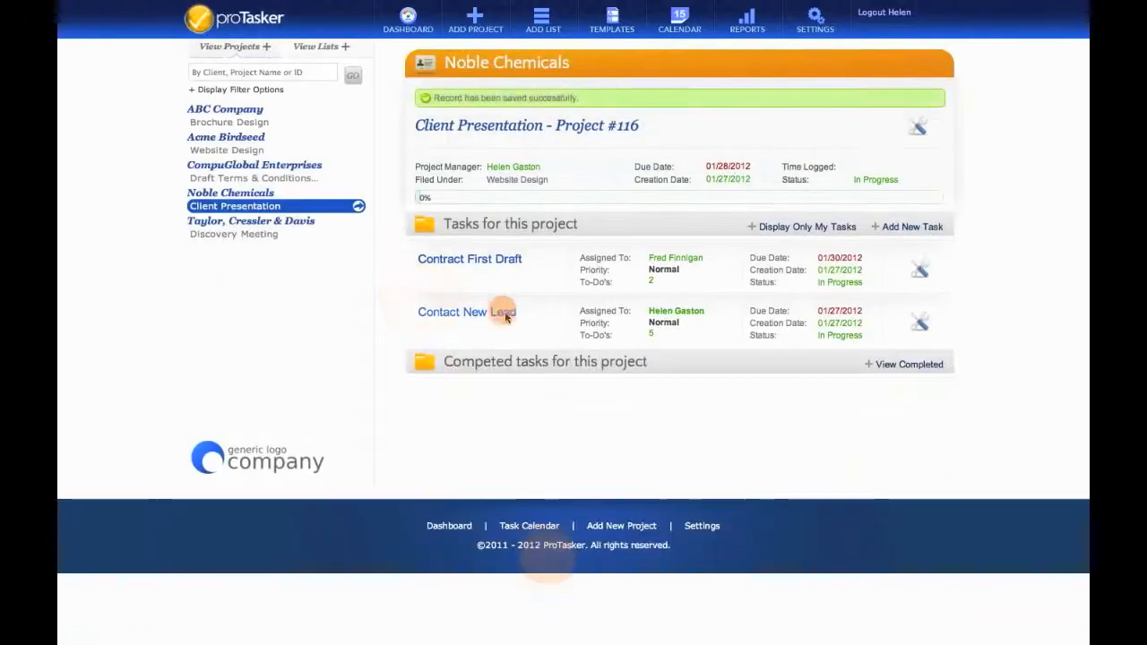
pyautogui.moveTo(1082, 290); pyautogui.dragTo(1078, 401)
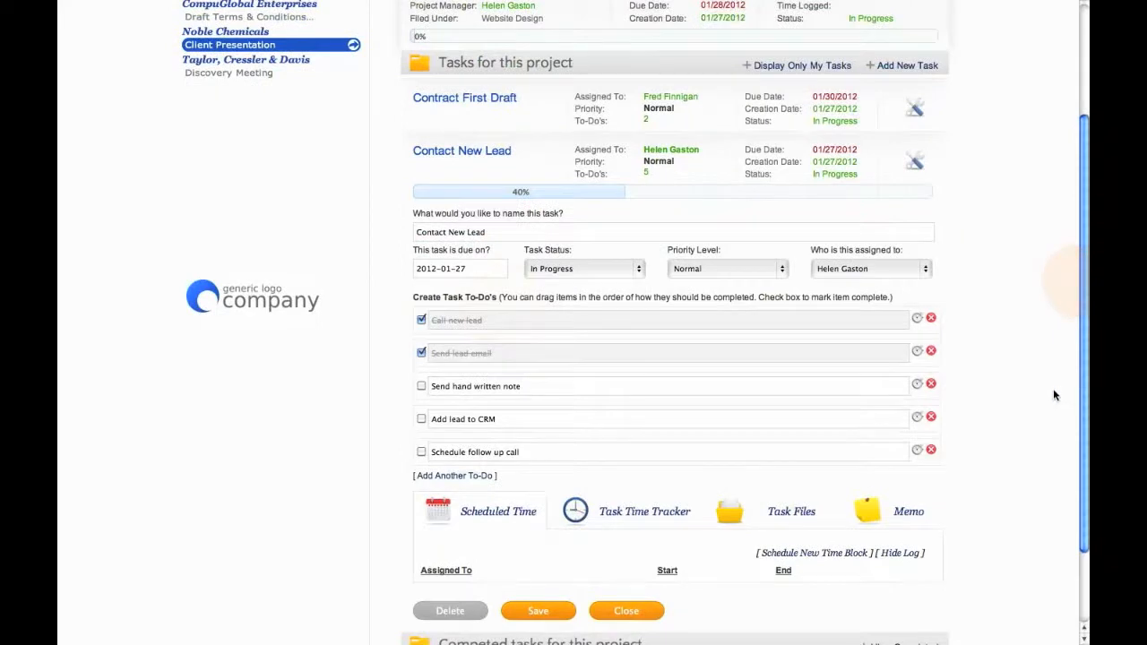
pyautogui.scroll(-1, 1049, 389)
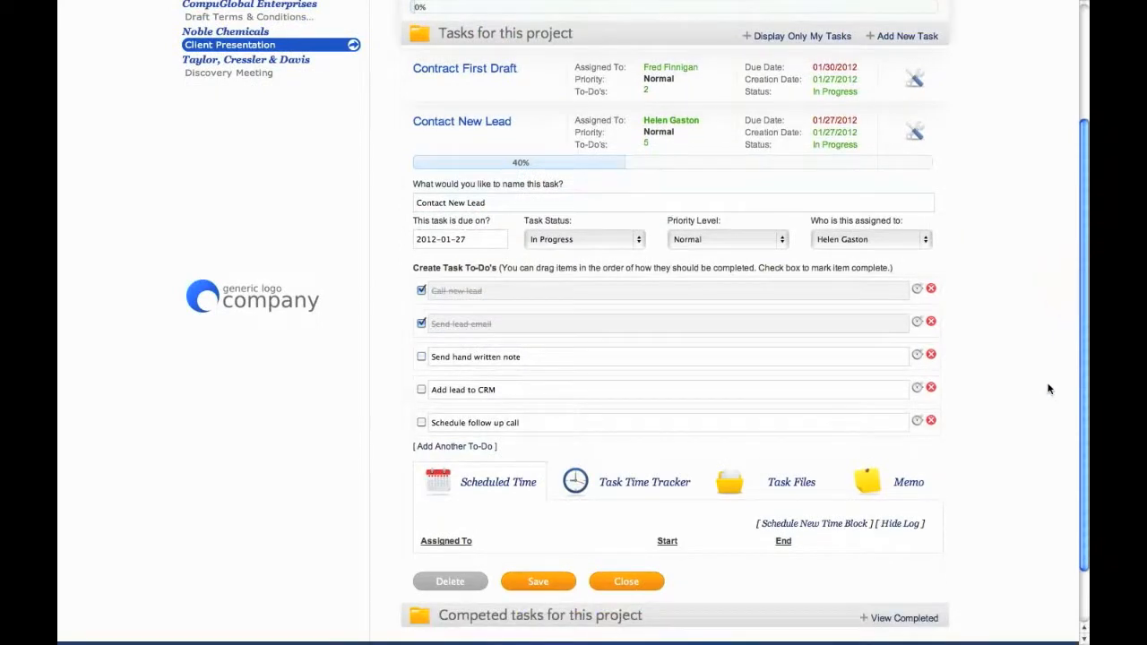
pyautogui.click(421, 358)
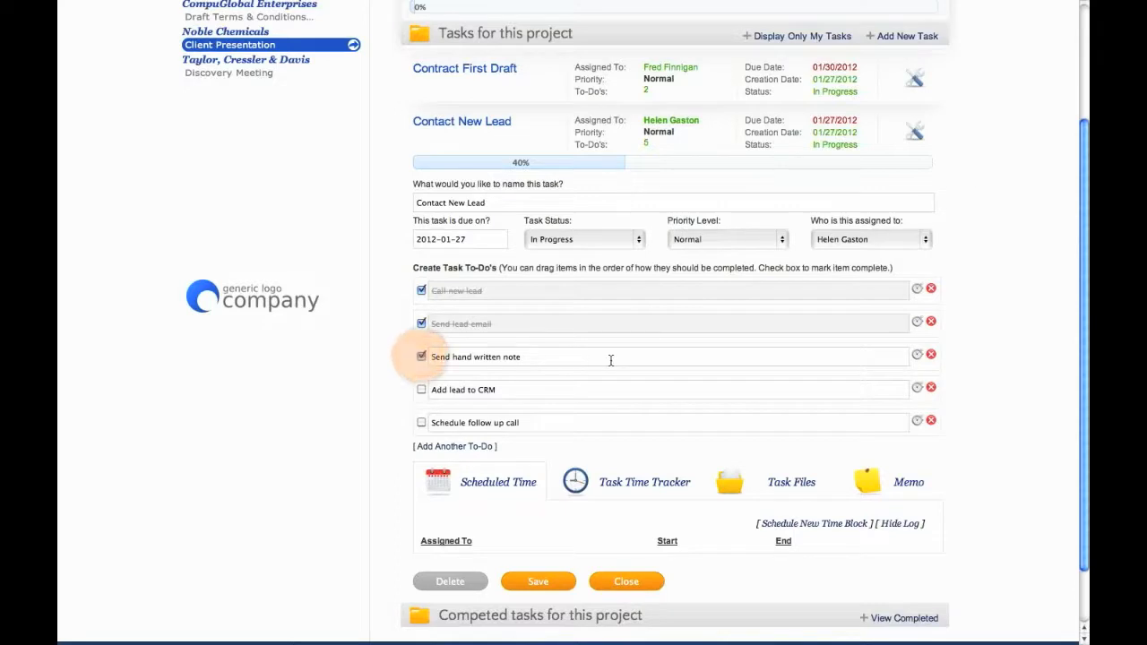
pyautogui.click(917, 354)
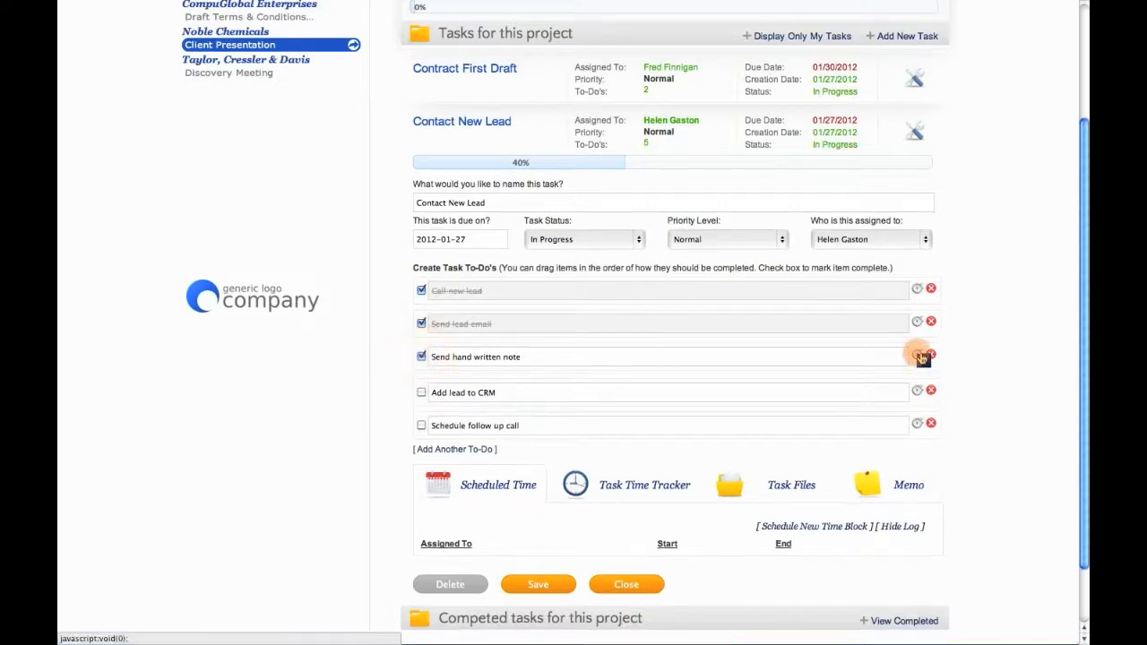
pyautogui.click(588, 380)
pyautogui.write('45')
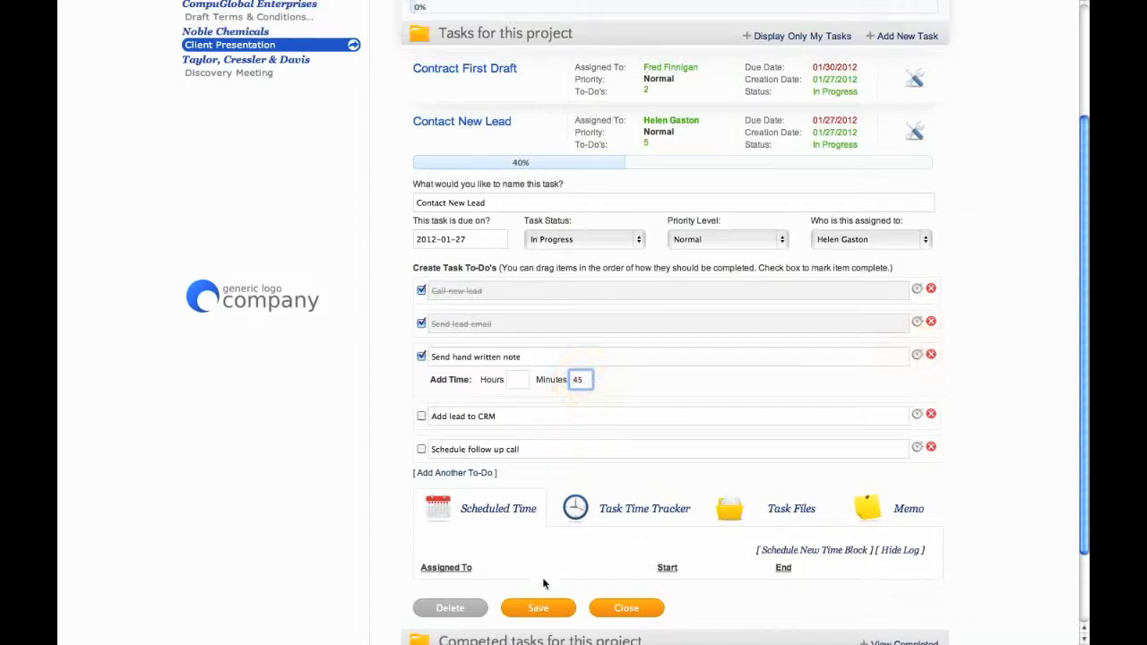
pyautogui.click(538, 607)
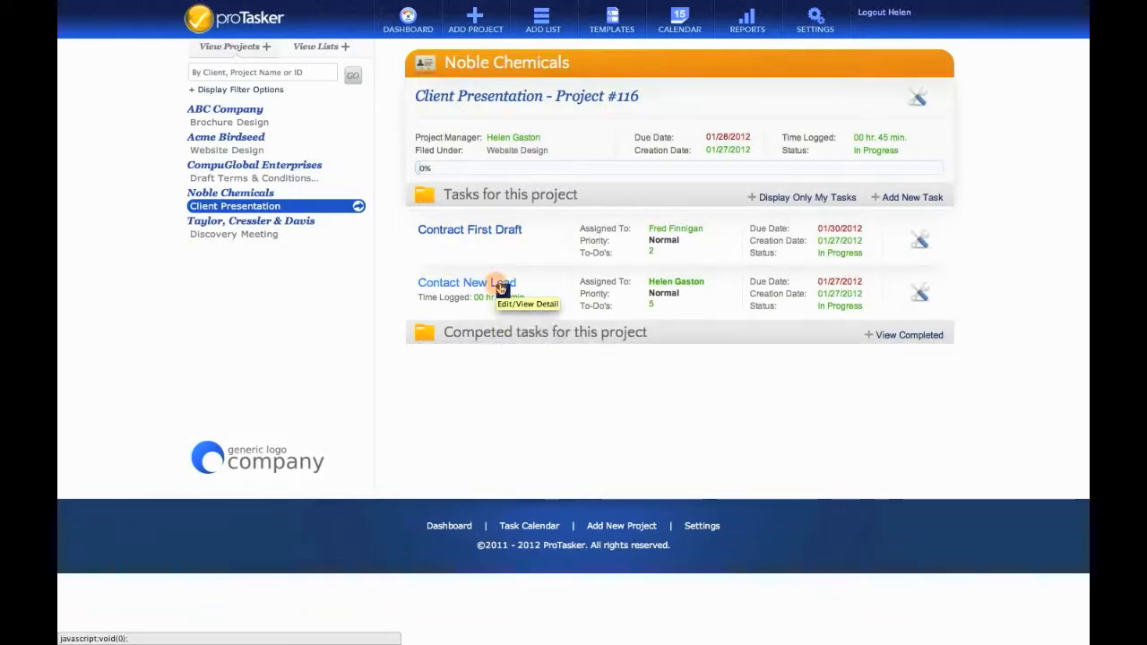
# Reassign the Contact New Lead task to the fourth listed team member and save it
pyautogui.click(501, 287)
pyautogui.moveTo(1082, 231); pyautogui.dragTo(1083, 328)
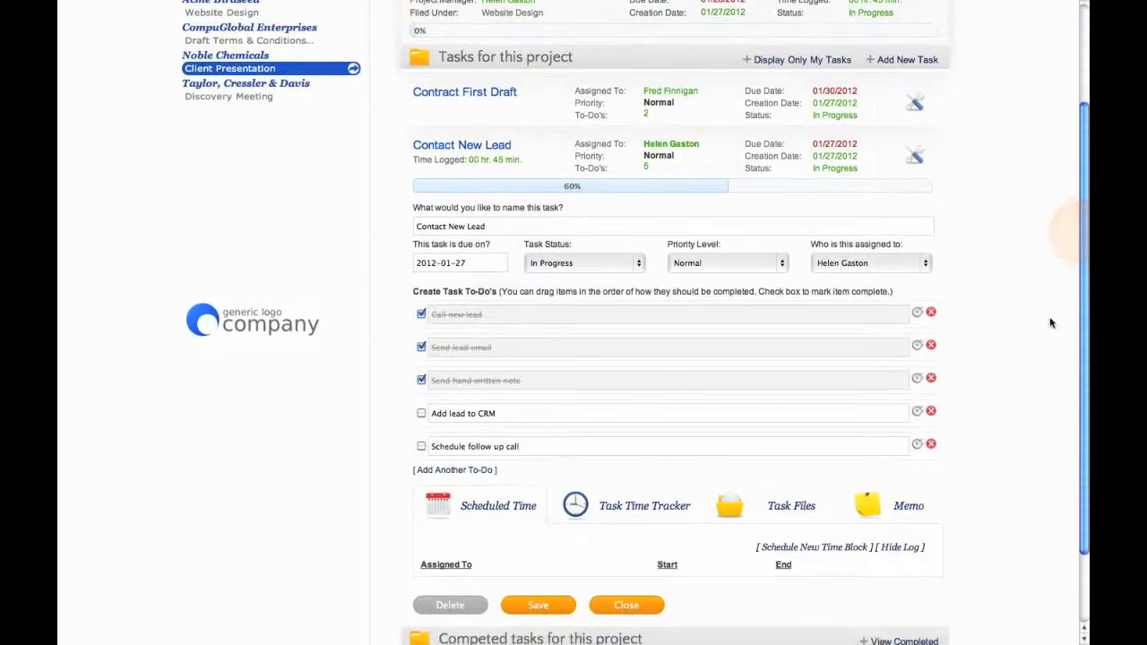
pyautogui.click(926, 263)
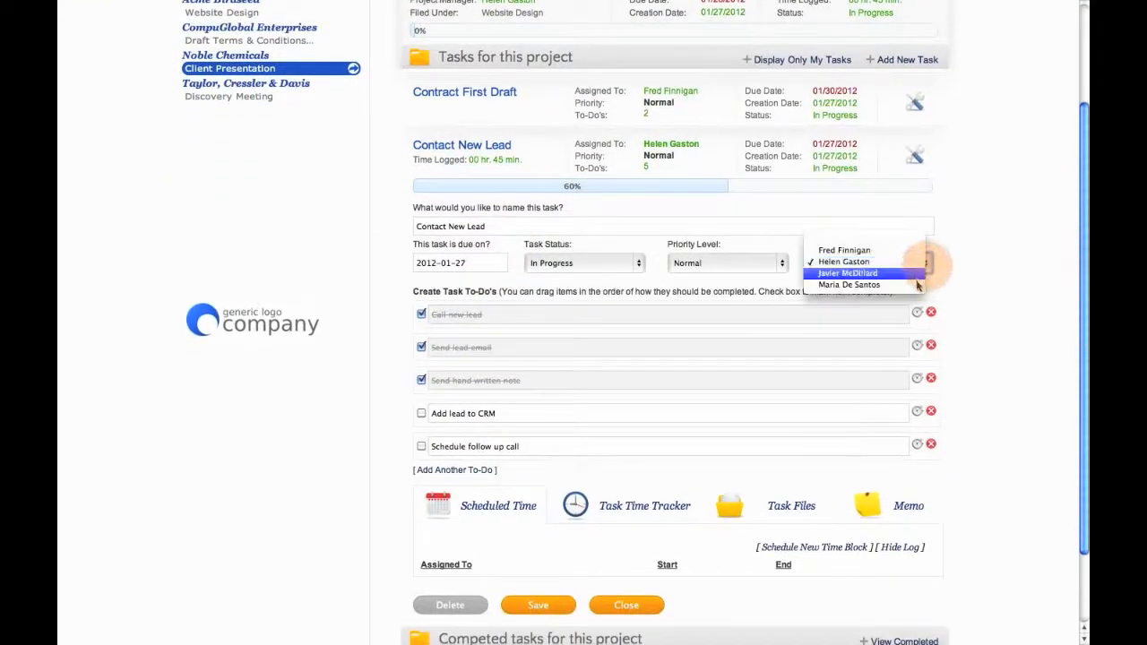
pyautogui.click(914, 285)
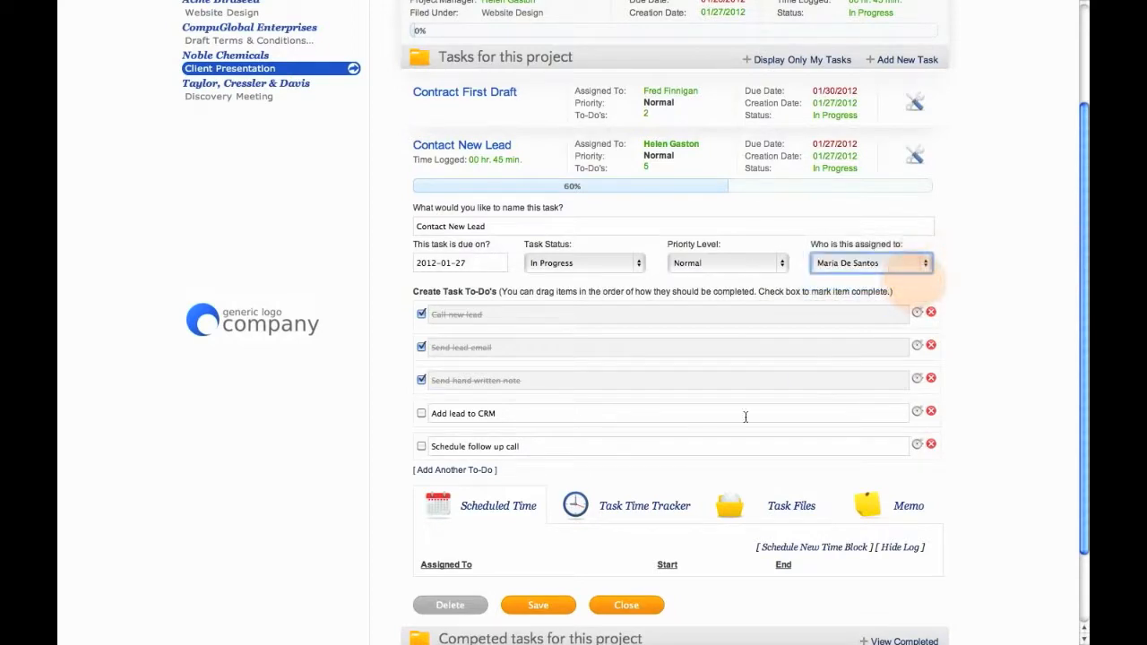
pyautogui.click(541, 603)
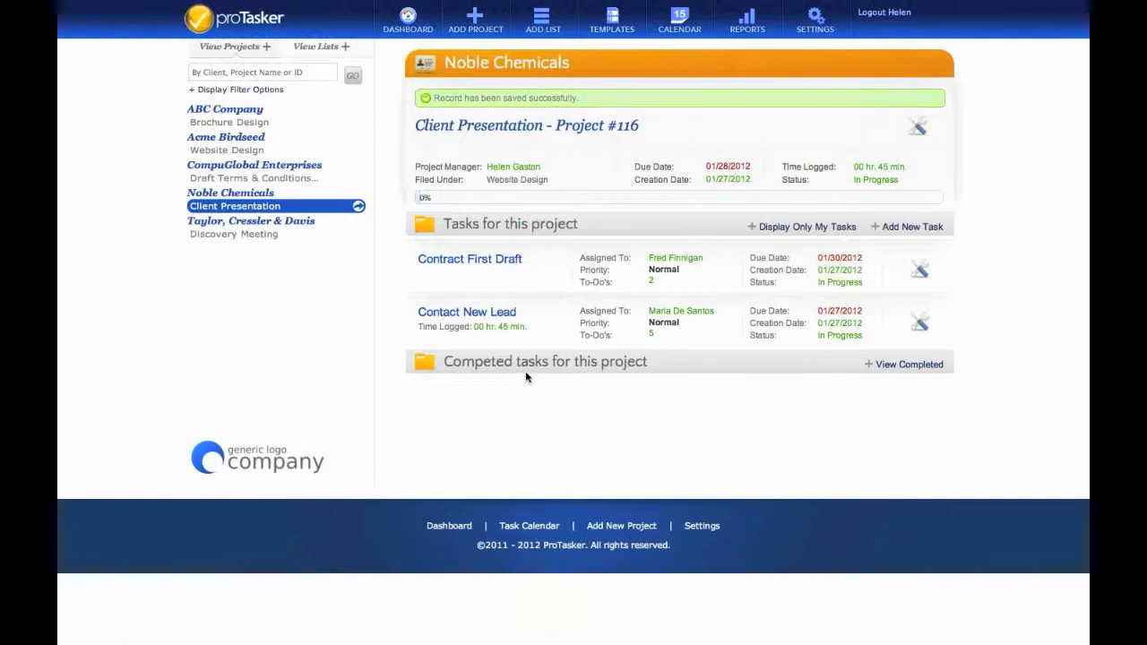
# Review the Contact New Lead task's scheduled time, time tracker, files and memo, and close the task without saving
pyautogui.click(513, 314)
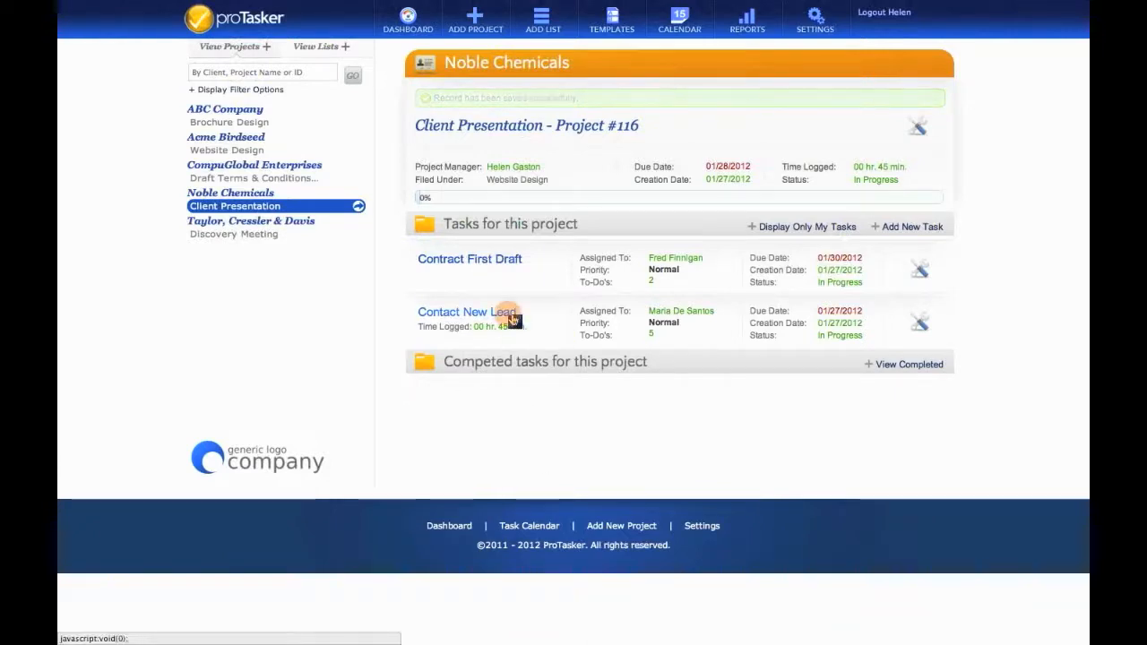
pyautogui.moveTo(1086, 255); pyautogui.dragTo(1086, 482)
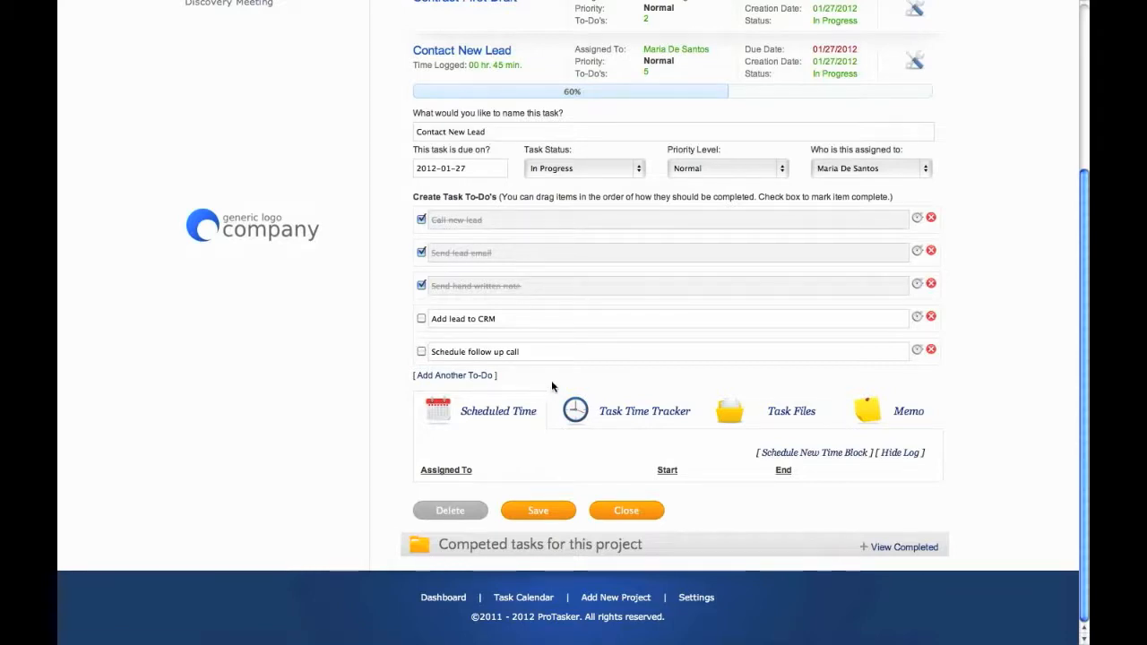
pyautogui.click(657, 414)
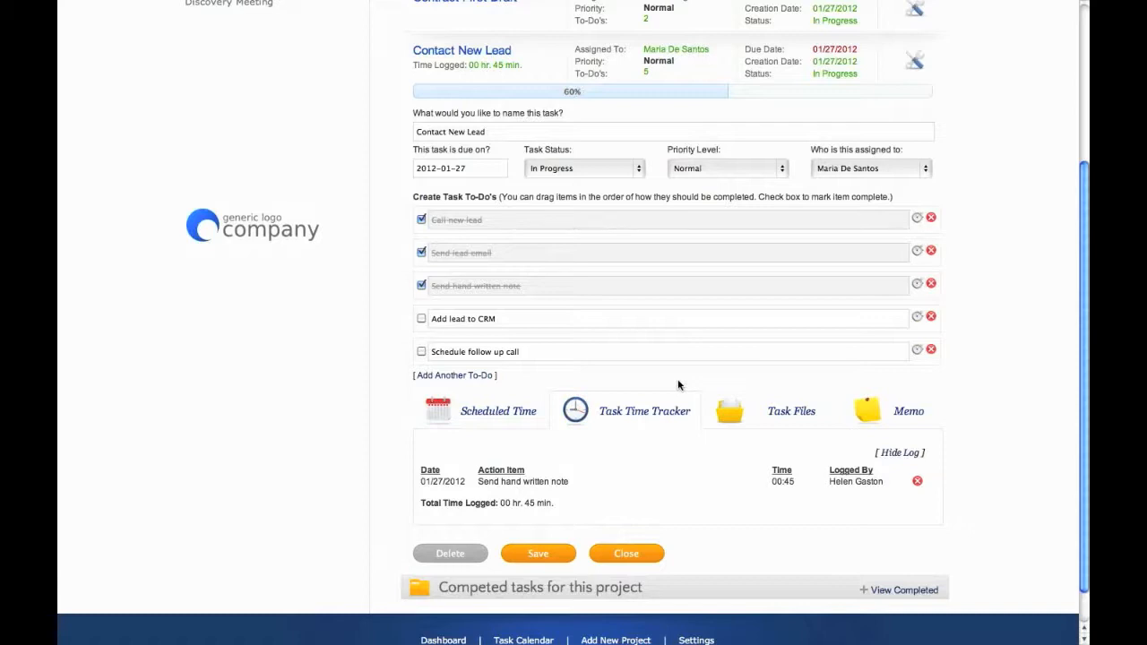
pyautogui.click(781, 410)
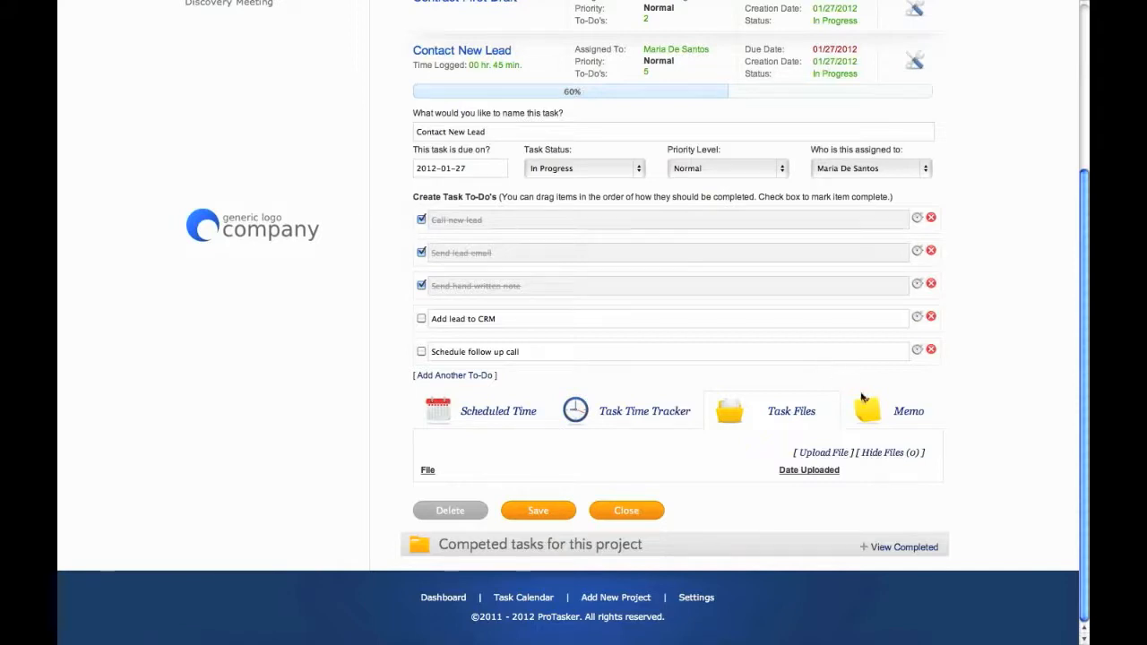
pyautogui.click(927, 418)
pyautogui.moveTo(1085, 372); pyautogui.dragTo(1084, 456)
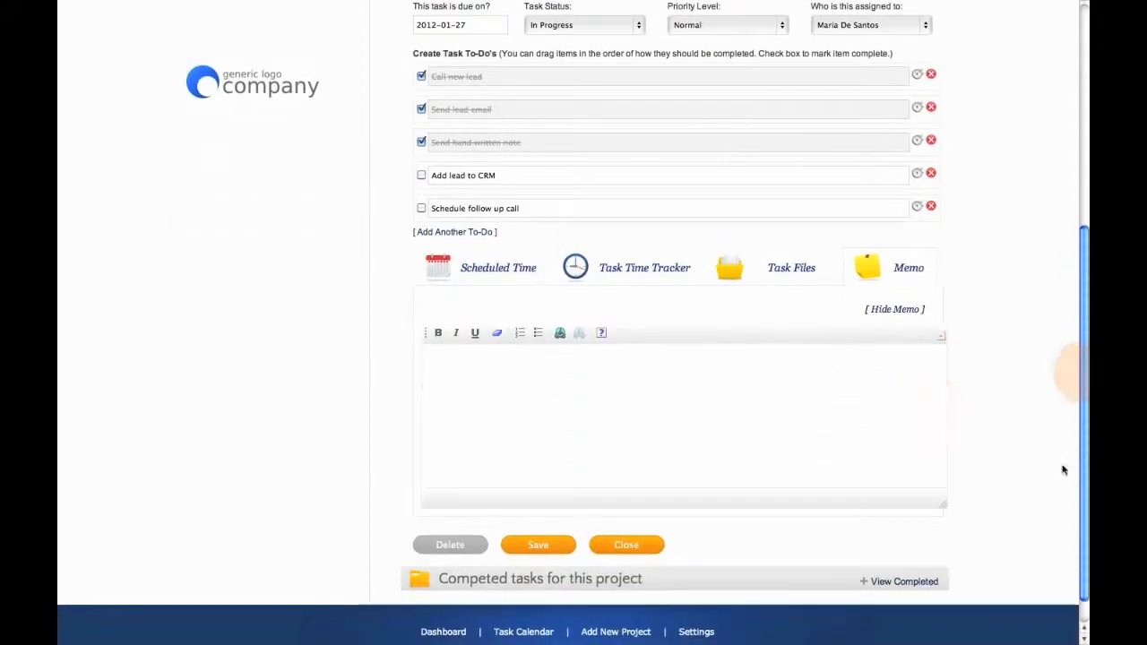
pyautogui.click(657, 544)
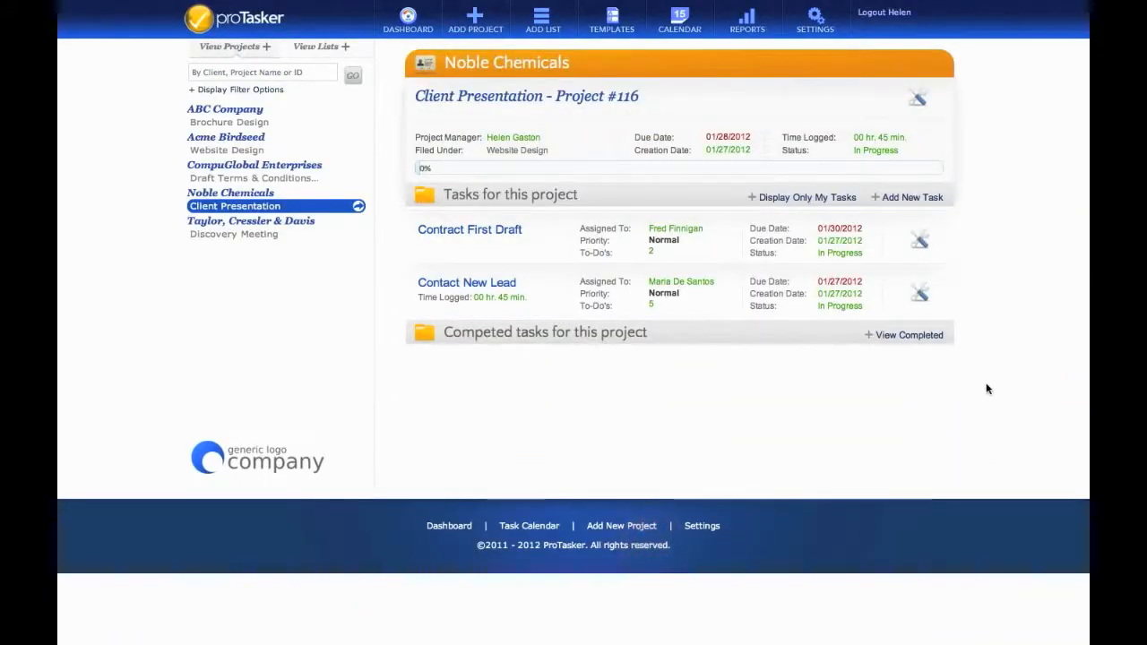
# Show the Client Presentation project's completed tasks, and hide that list again
pyautogui.click(934, 338)
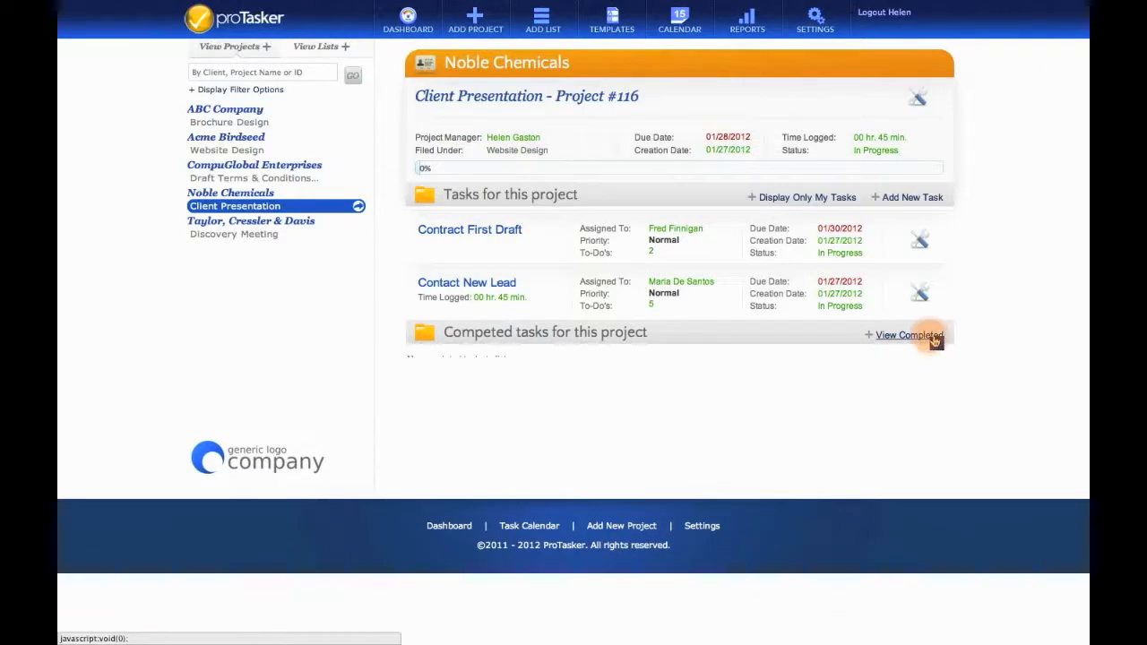
pyautogui.click(935, 338)
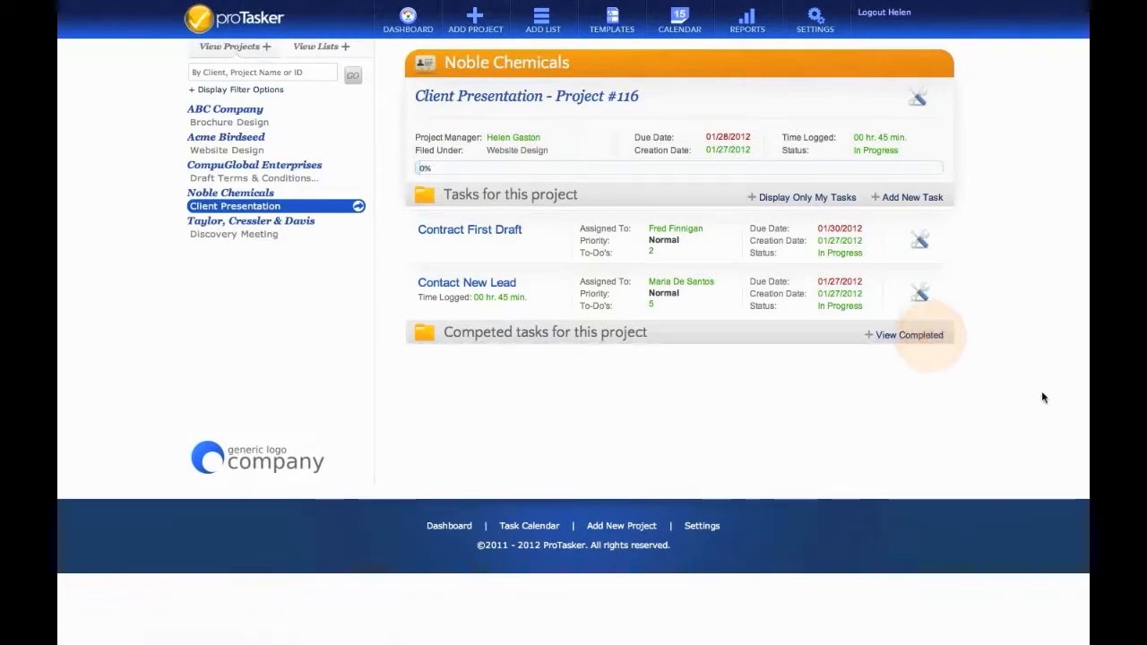